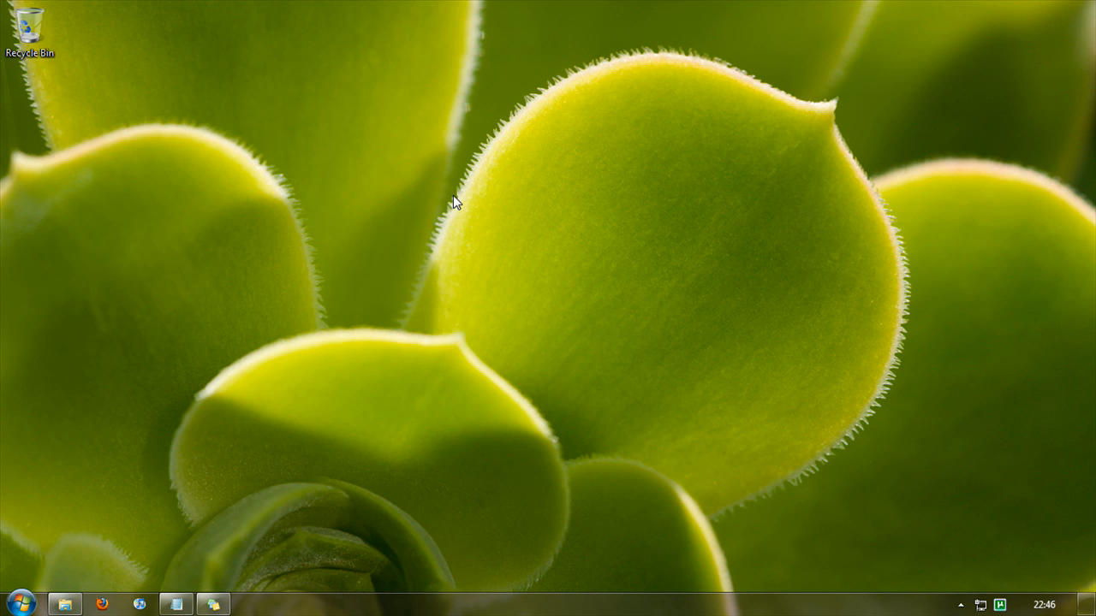
Step: Reveal the hidden tray icons and launch one of the background utilities
left_click(959, 606)
left_click(986, 528)
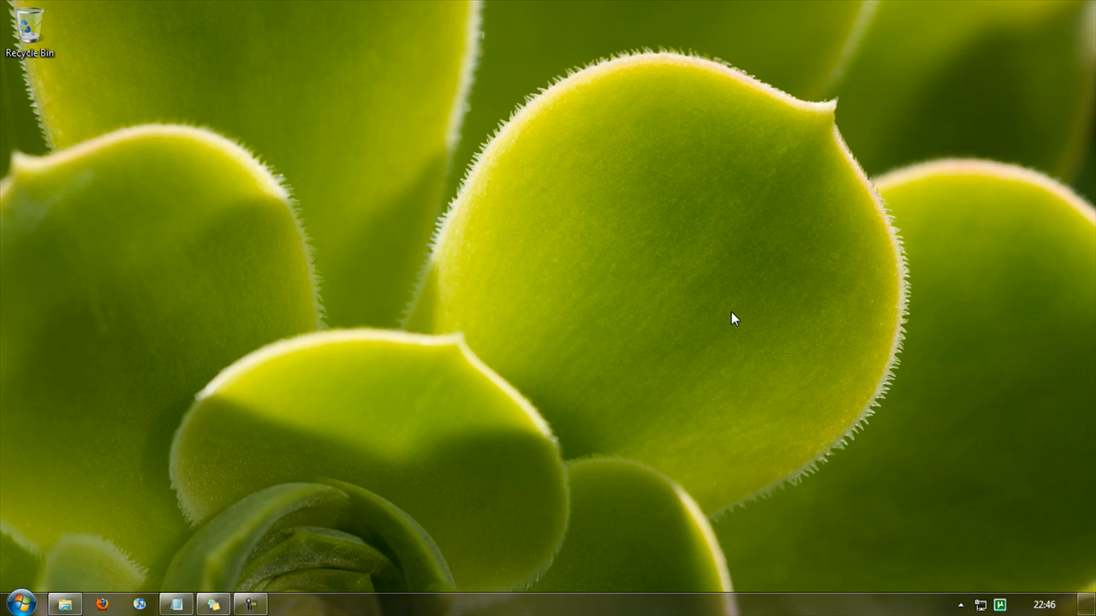
Step: From Computer, launch Install Windows from DVD RW Drive (D:), then close the Explorer window
left_click(20, 604)
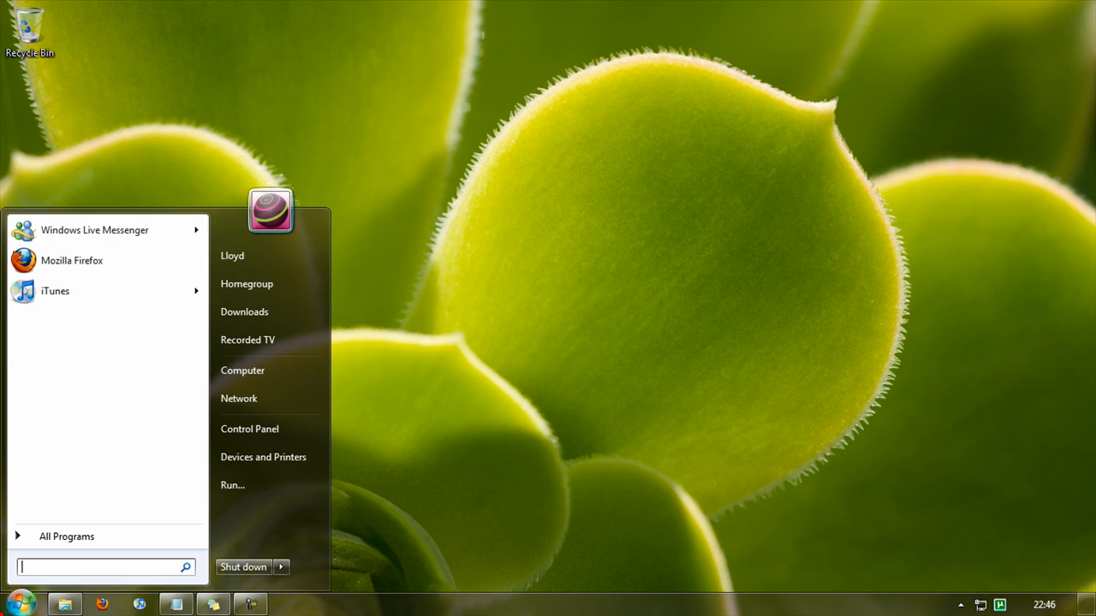
left_click(274, 370)
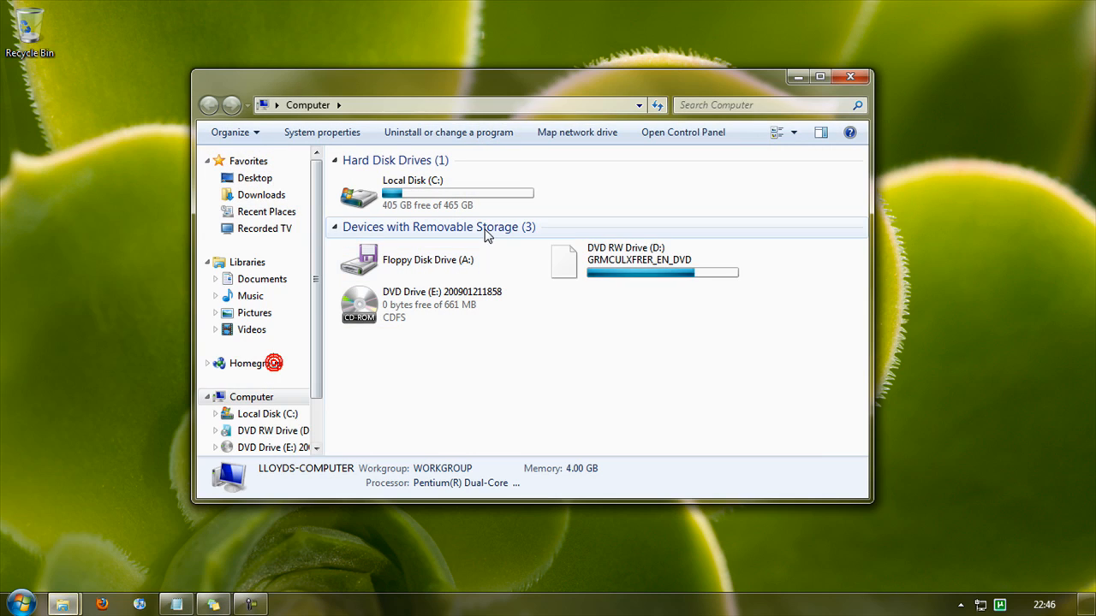
left_click(695, 271)
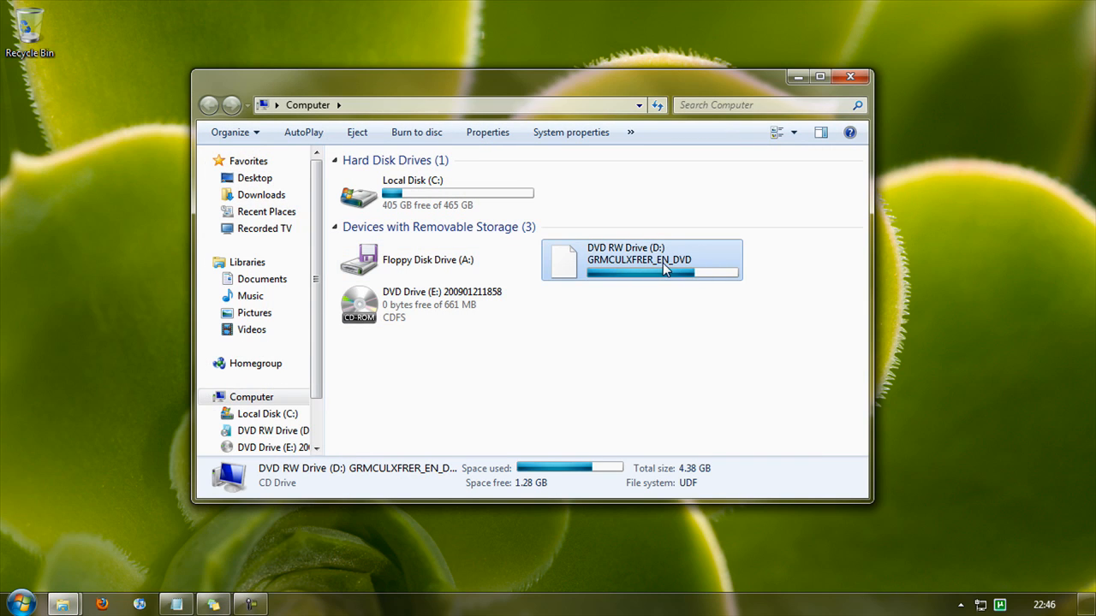
double_click(654, 267)
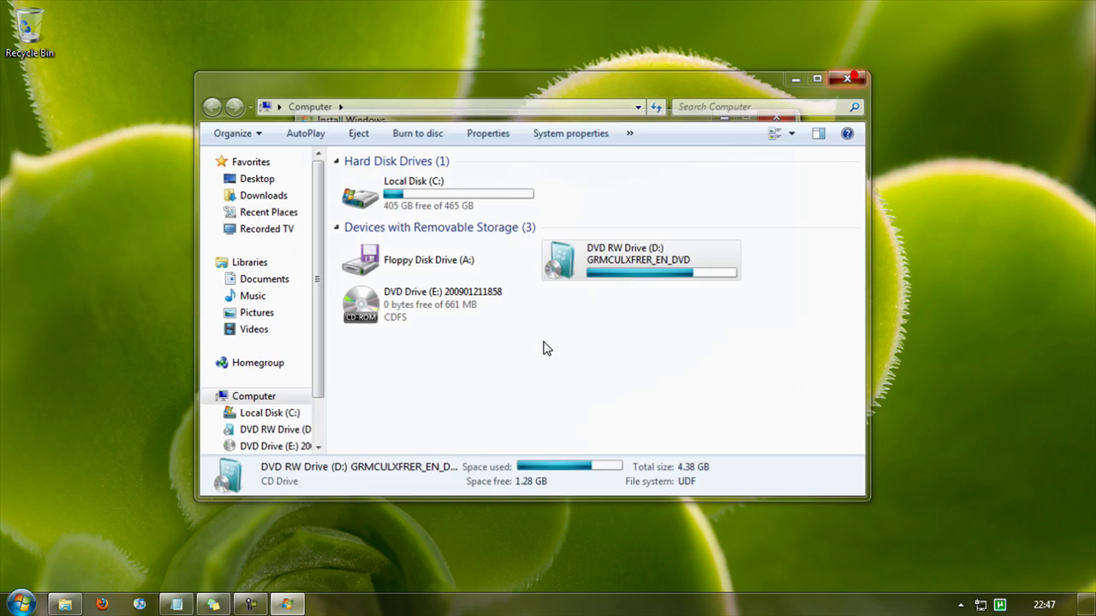
left_click(853, 74)
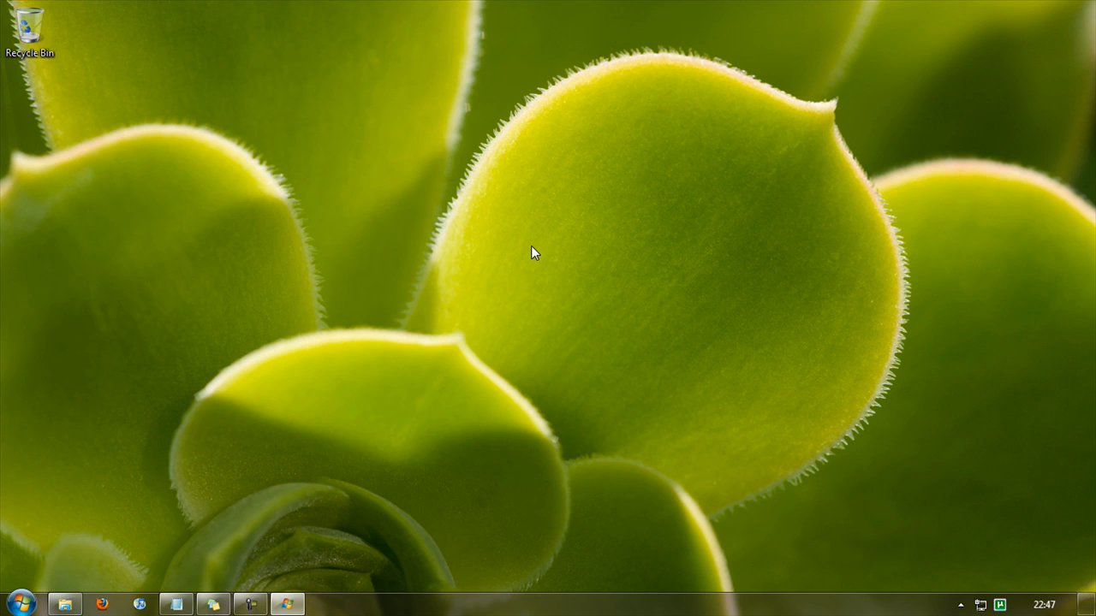
Step: Show the System page in Control Panel and highlight the 64-bit Operating System entry
key("super")
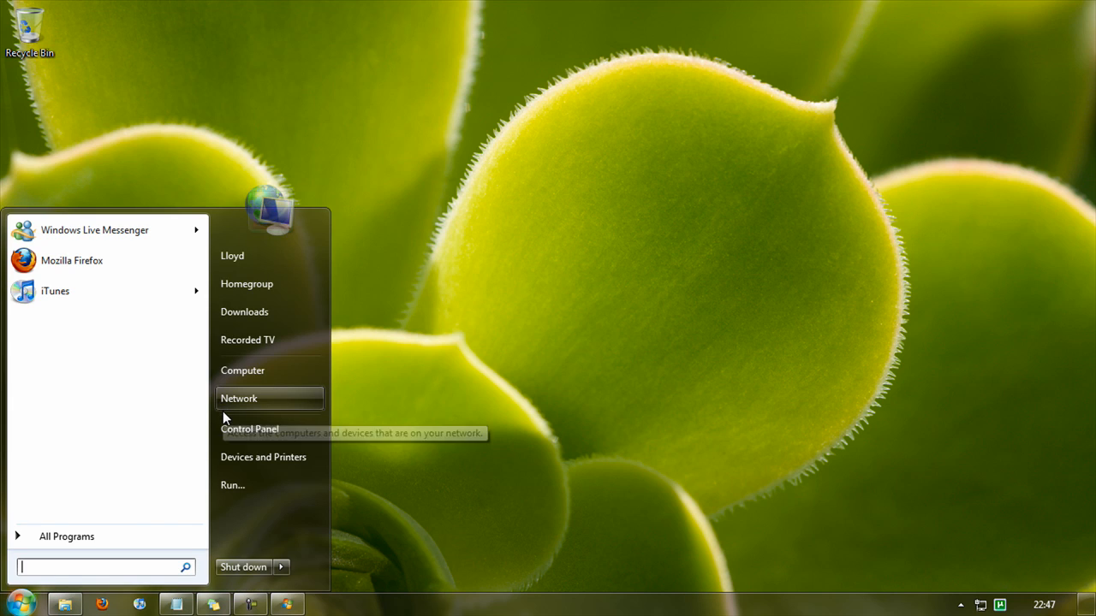
left_click(250, 429)
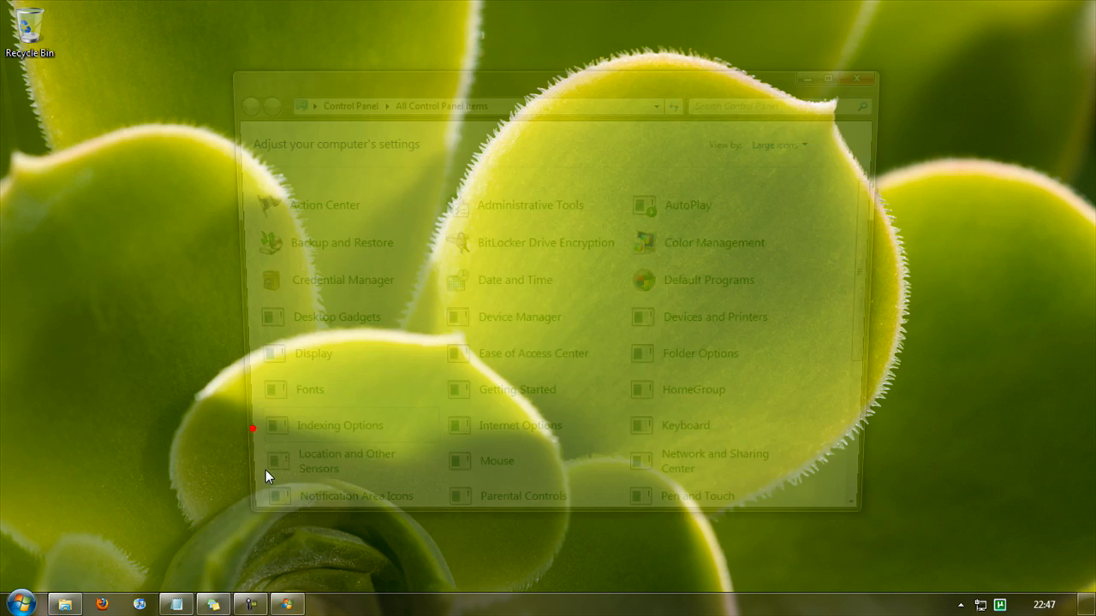
scroll(526, 484, "down", 1)
scroll(525, 485, "down", 2)
scroll(526, 485, "down", 1)
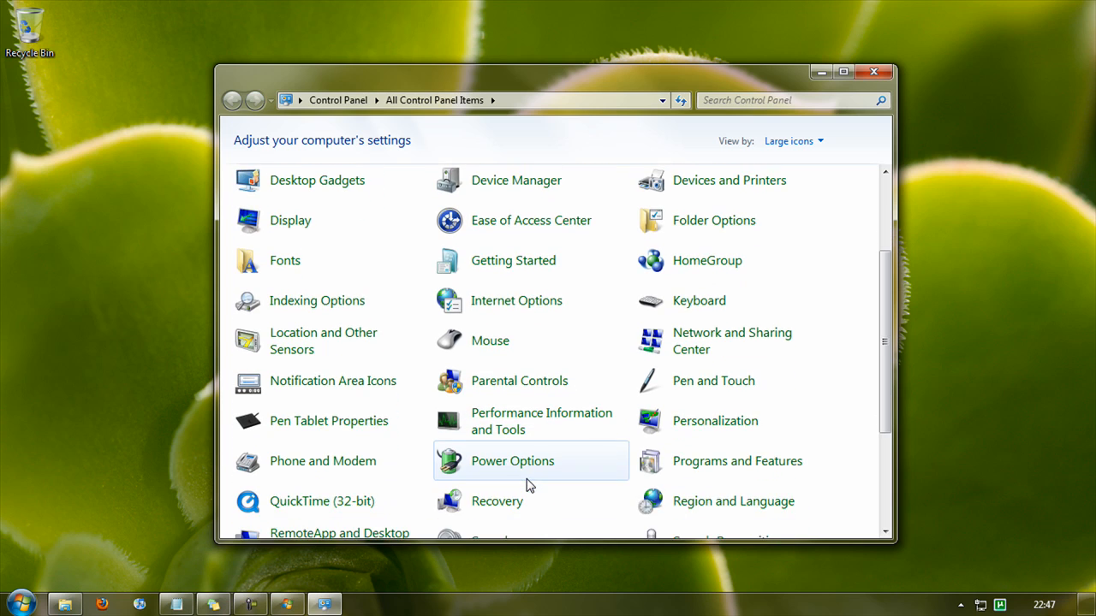
scroll(525, 485, "down", 1)
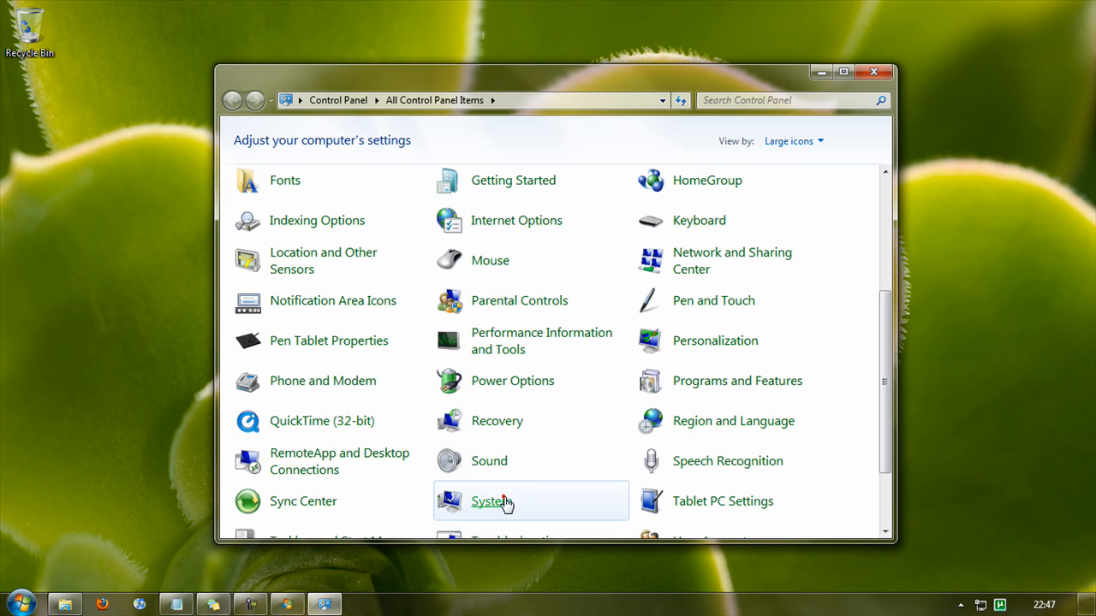
left_click(507, 504)
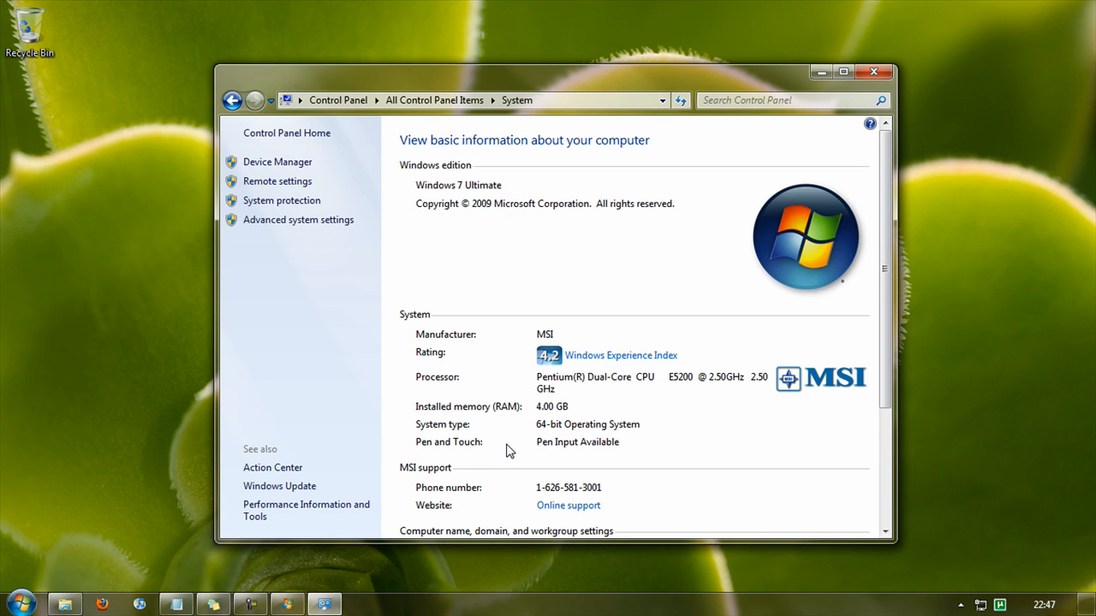
scroll(571, 432, "down", 1)
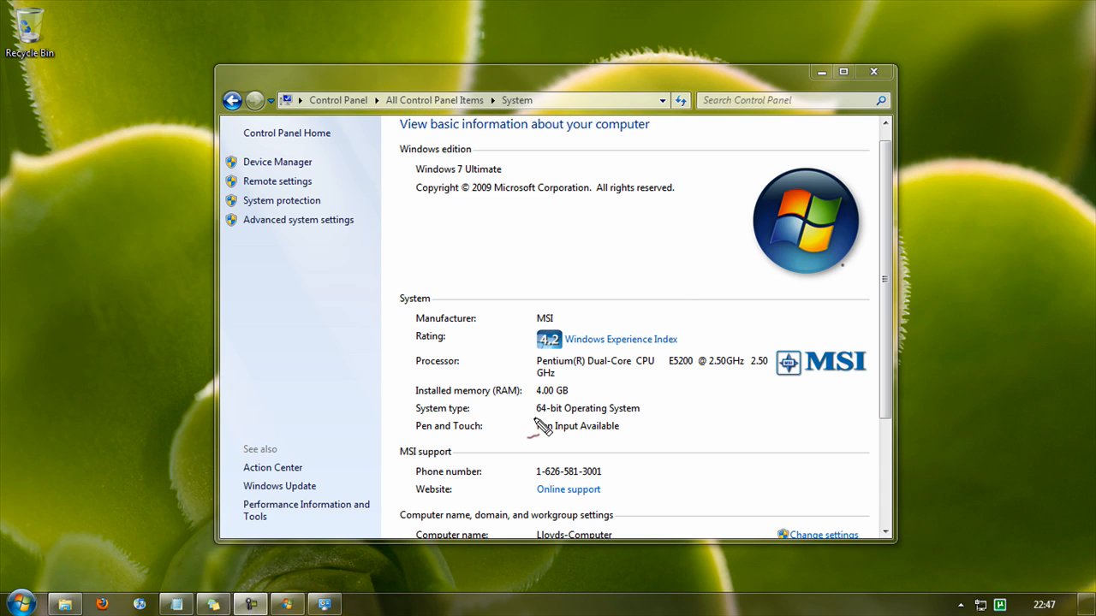
left_click_drag(533, 419, 631, 421)
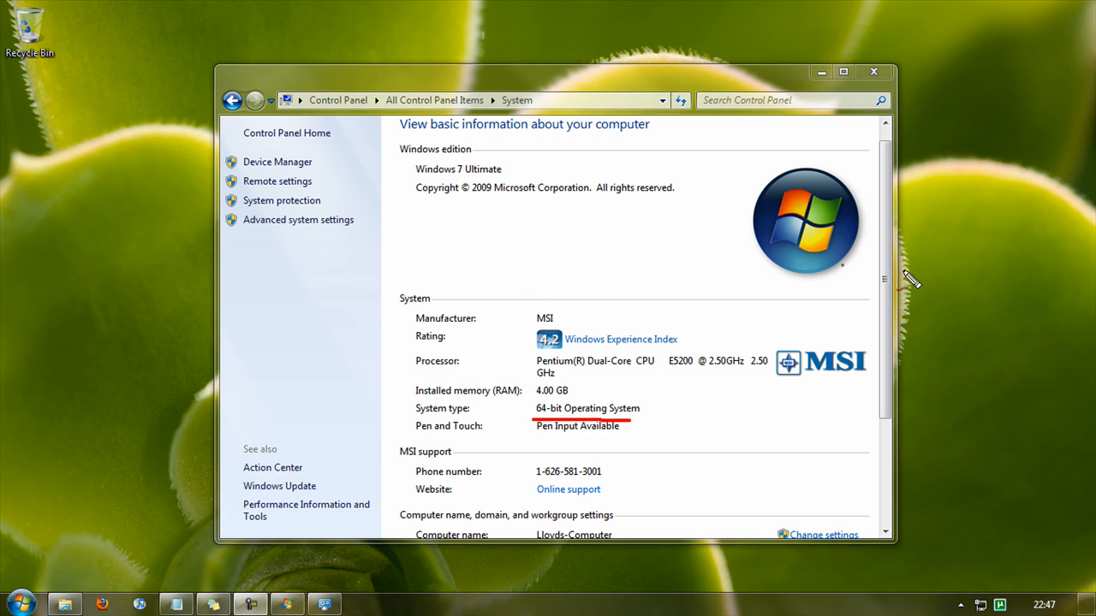
key("Escape")
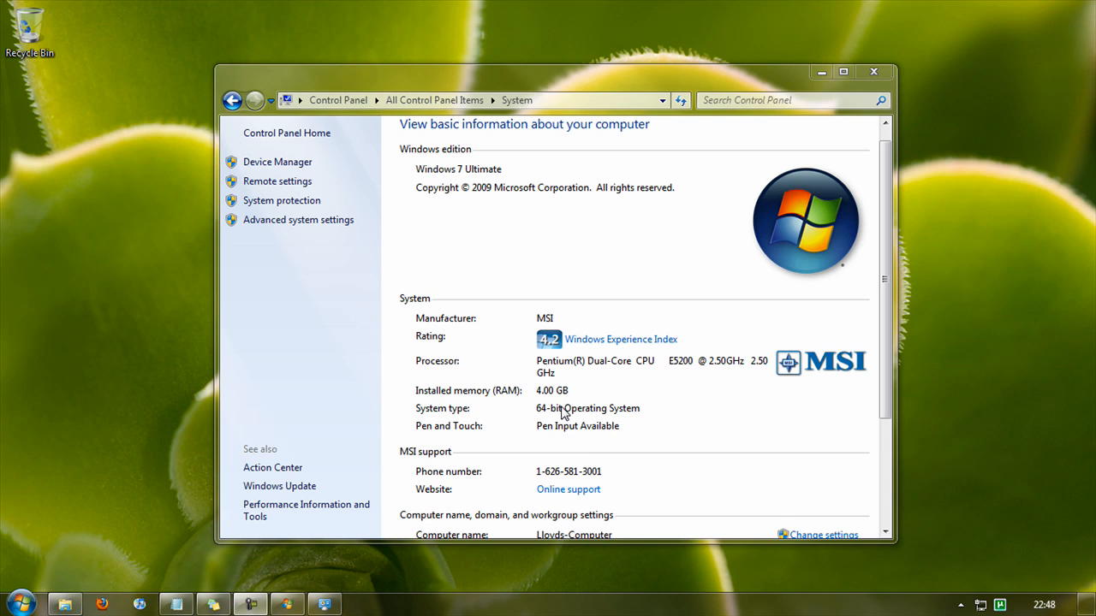
Step: Close the System information window
left_click(875, 71)
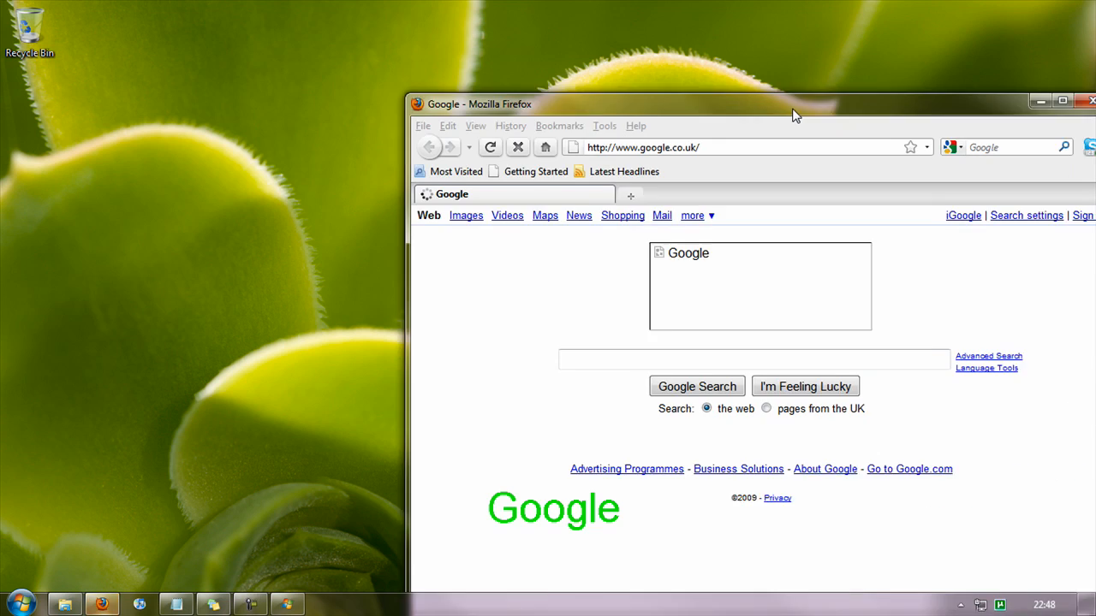
Step: Maximise Firefox, search Google for imgburn and reach the official ImgBurn download page
left_click_drag(794, 111, 582, 61)
double_click(582, 61)
left_click(489, 254)
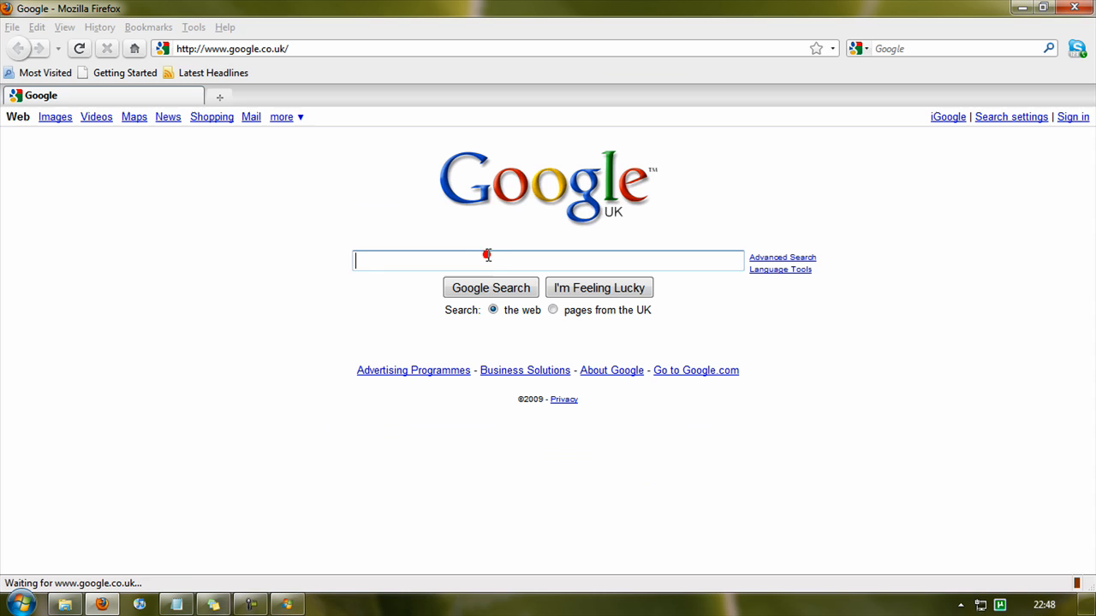
type("imgburn")
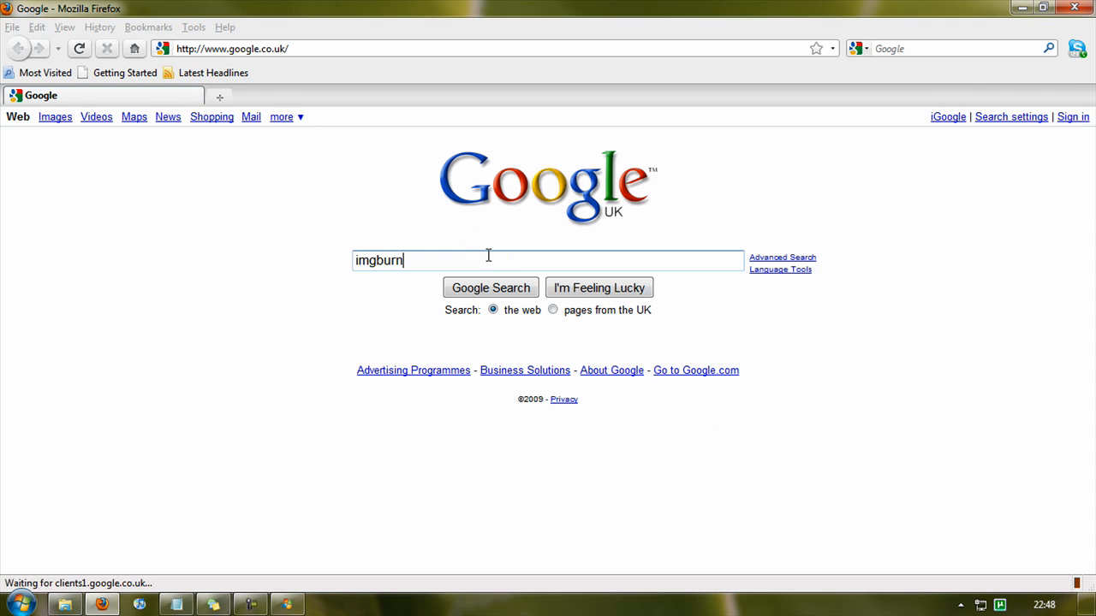
key("Return")
left_click(112, 256)
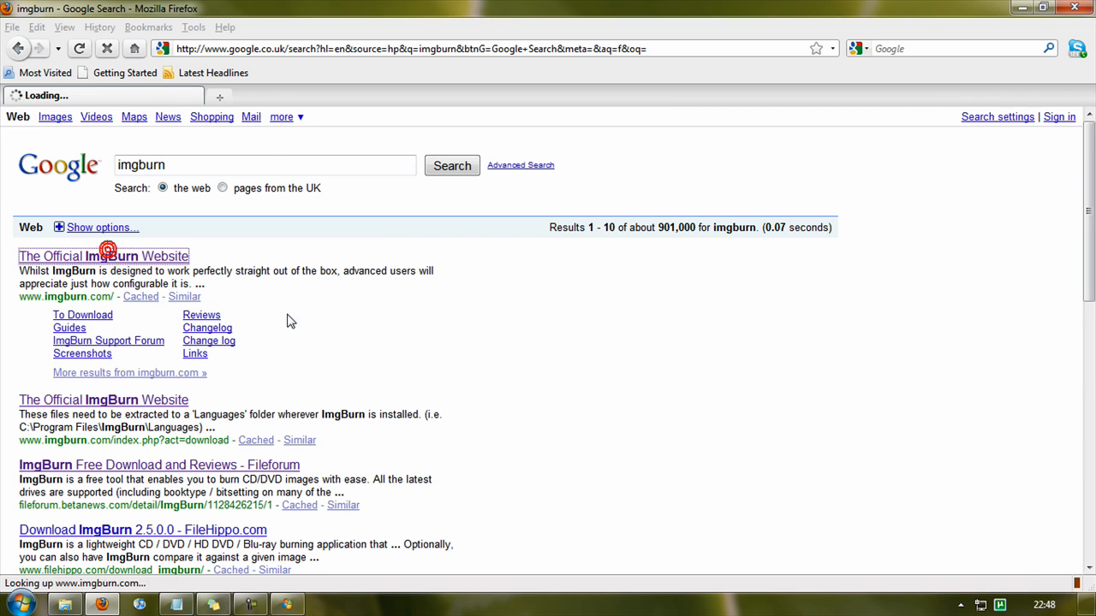
left_click(74, 315)
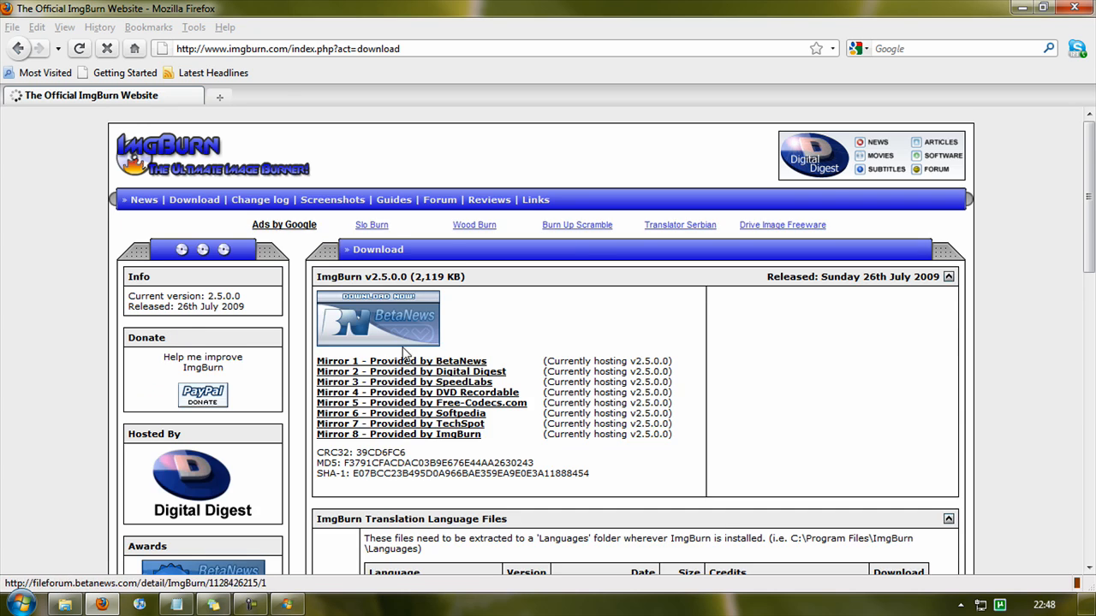
scroll(385, 360, "down", 7)
scroll(428, 343, "up", 6)
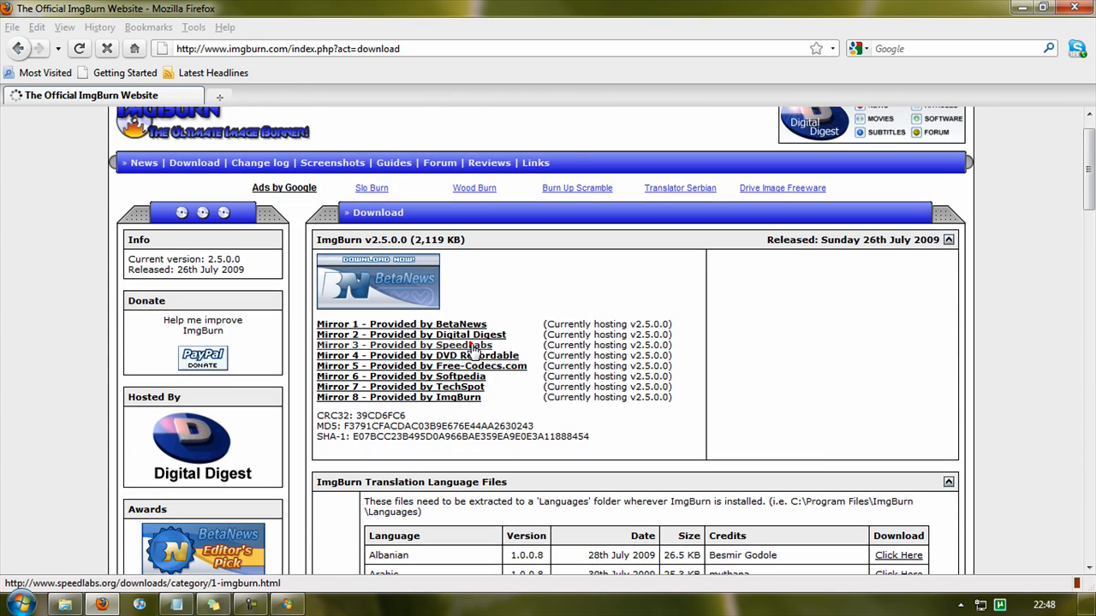
Step: After Mirror 3 returns 404, use the Mirror 1 BetaNews download link, then minimise Firefox
left_click(468, 345)
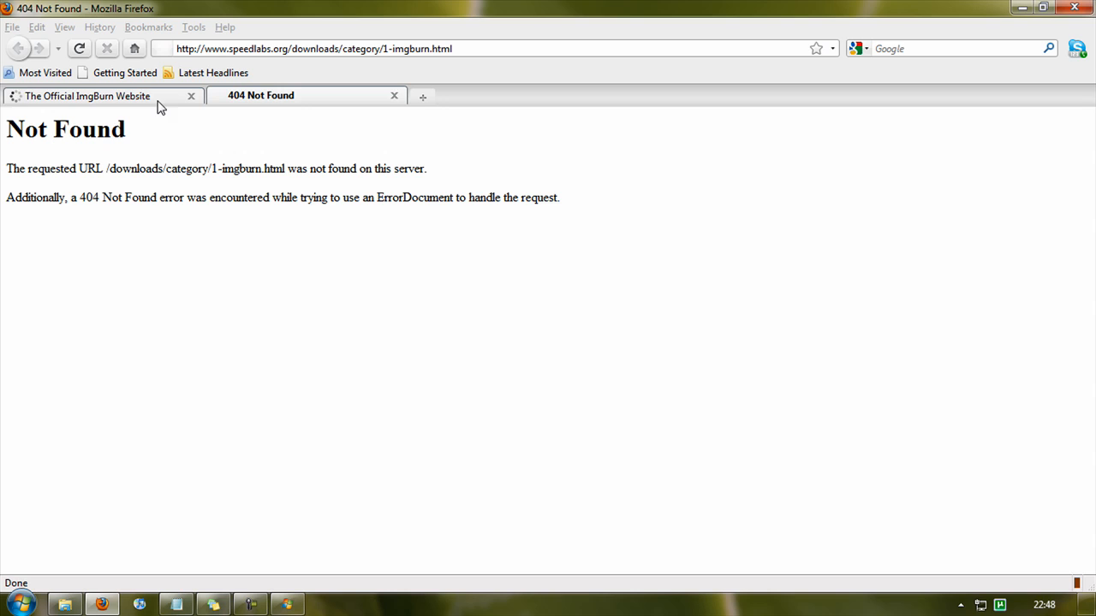
left_click(395, 96)
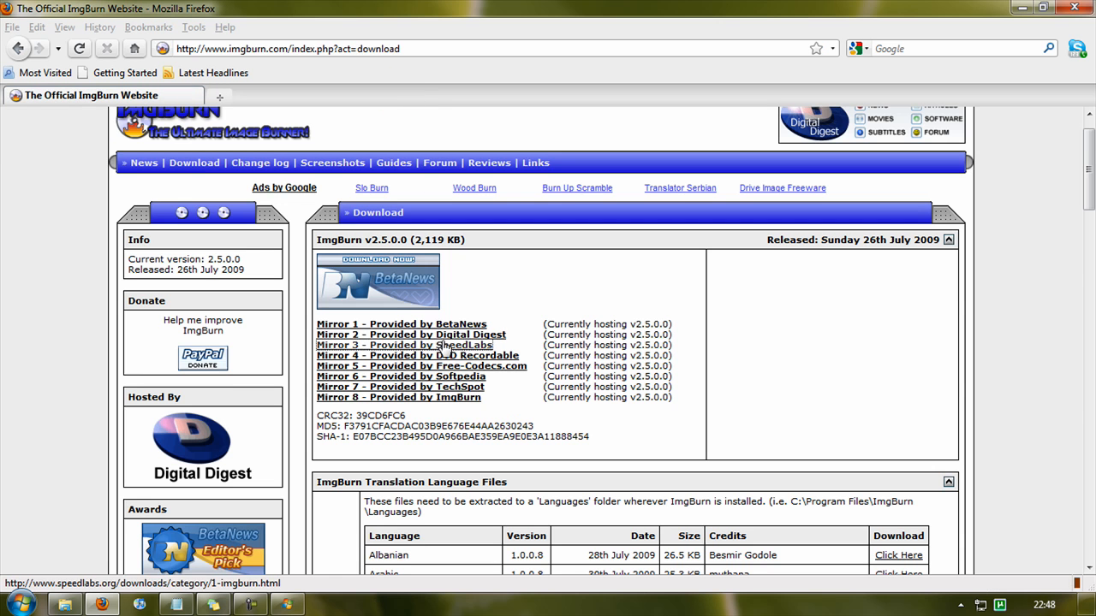
left_click(385, 324)
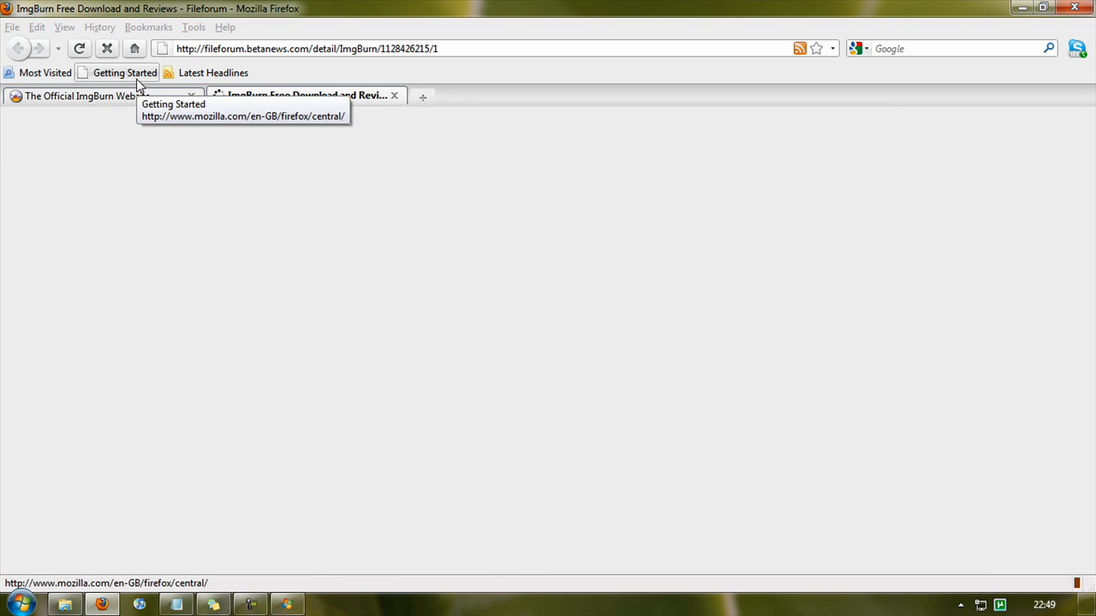
left_click(192, 97)
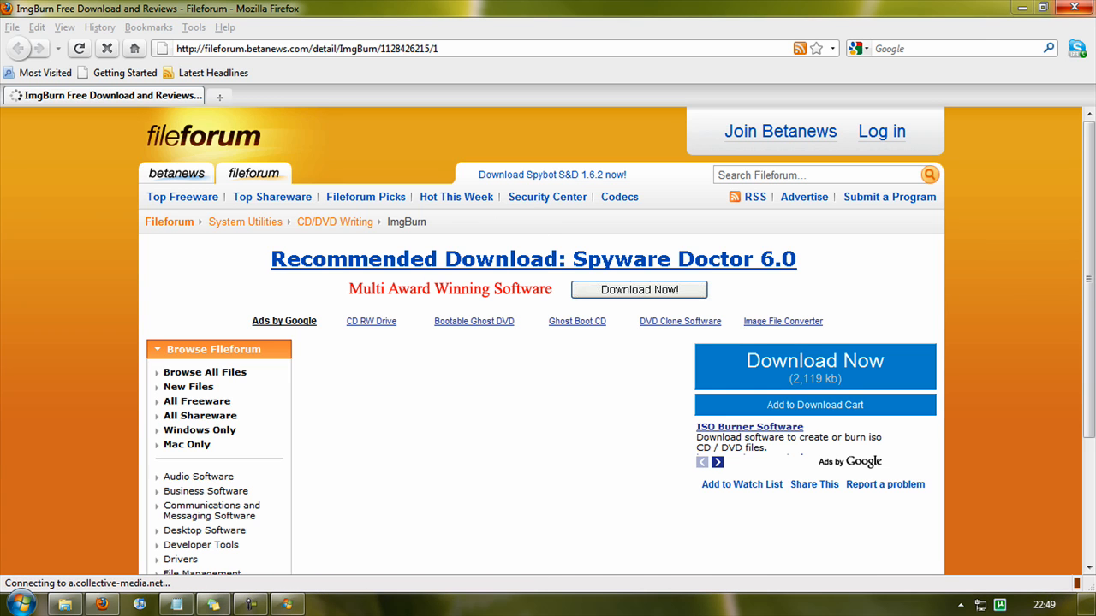
left_click(1073, 8)
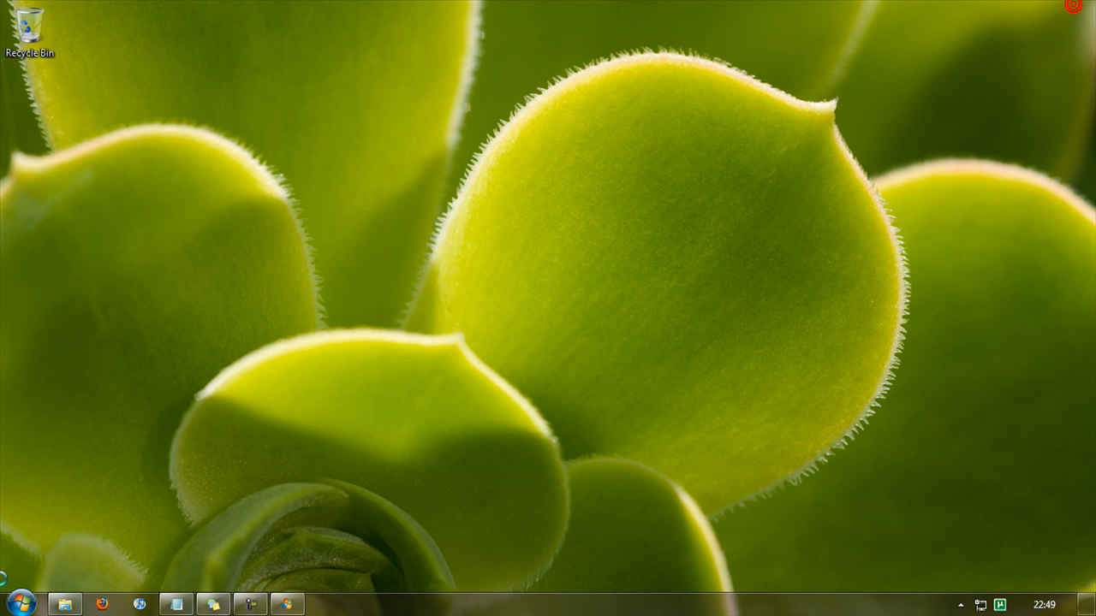
left_click(21, 604)
left_click(936, 435)
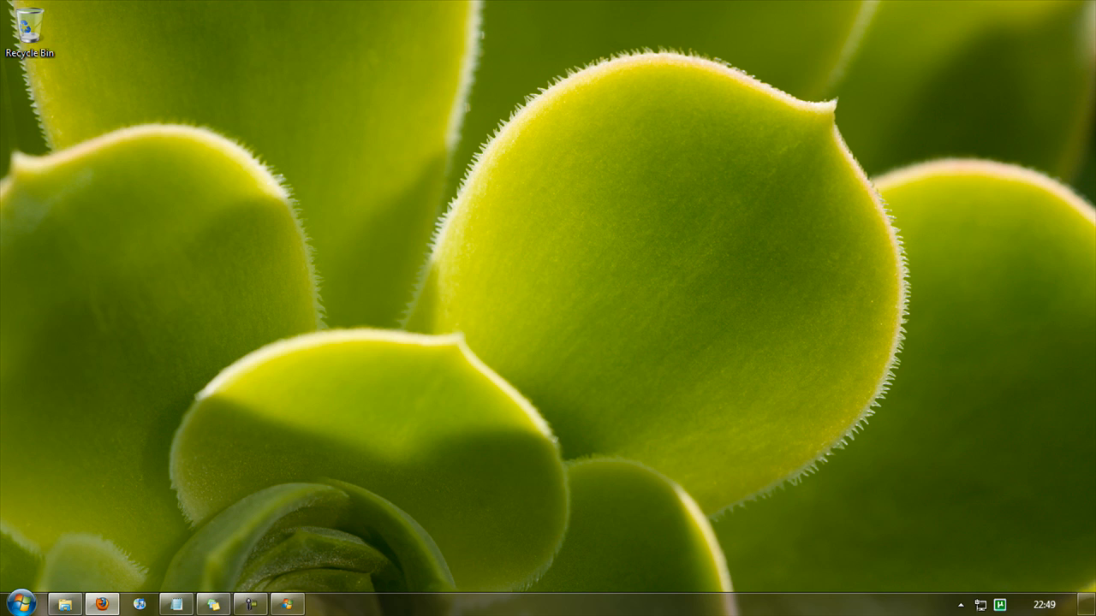
left_click(101, 604)
double_click(651, 4)
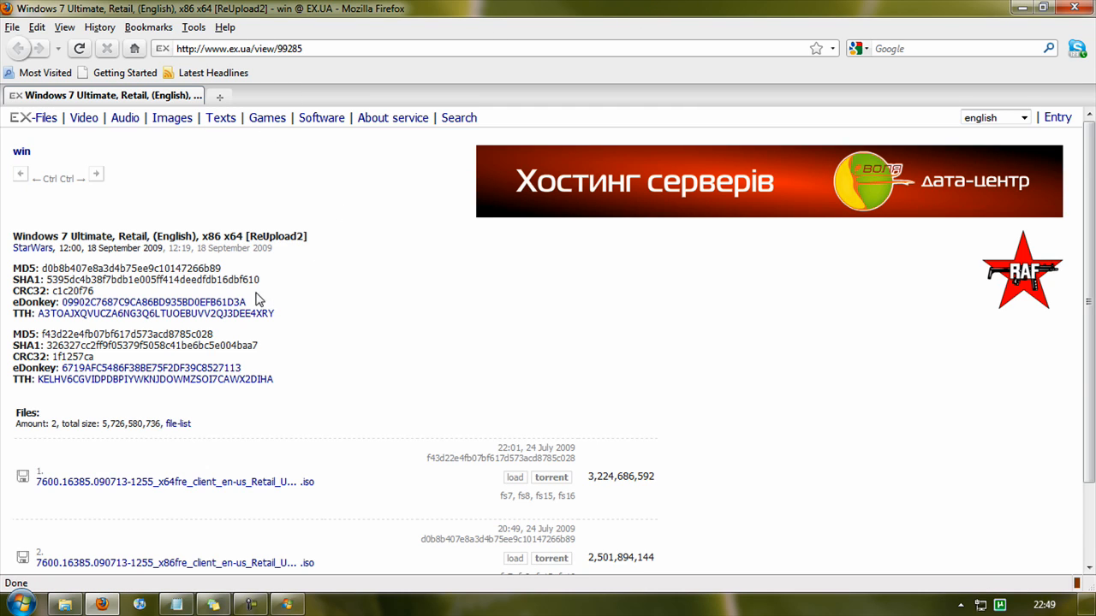
left_click_drag(416, 448, 597, 449)
left_click(597, 446)
scroll(597, 449, "down", 3)
scroll(467, 472, "up", 1)
scroll(463, 445, "down", 1)
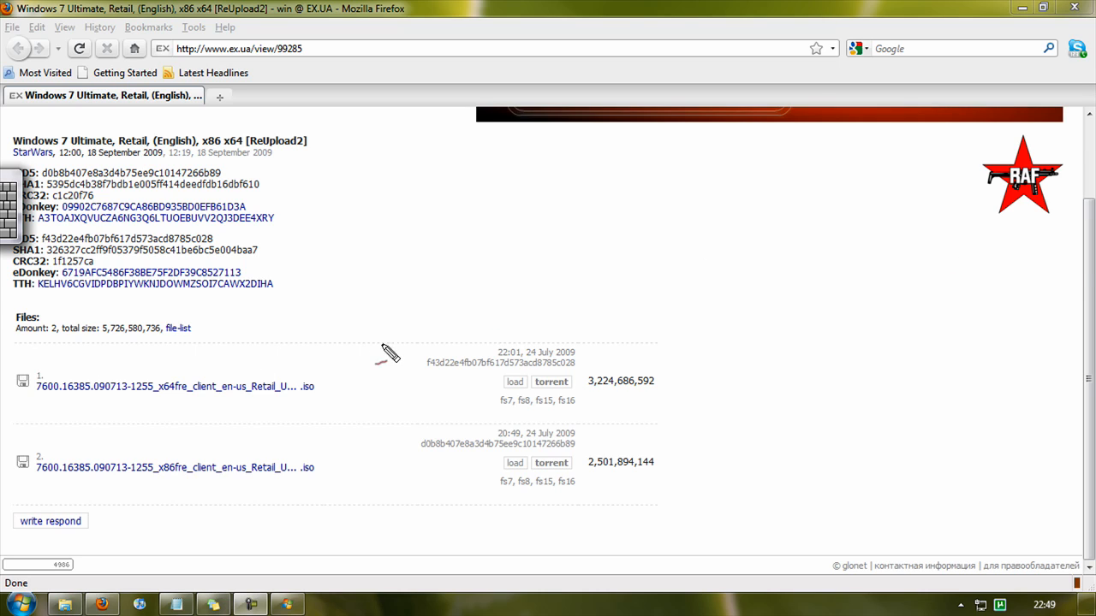
left_click_drag(383, 330, 328, 368)
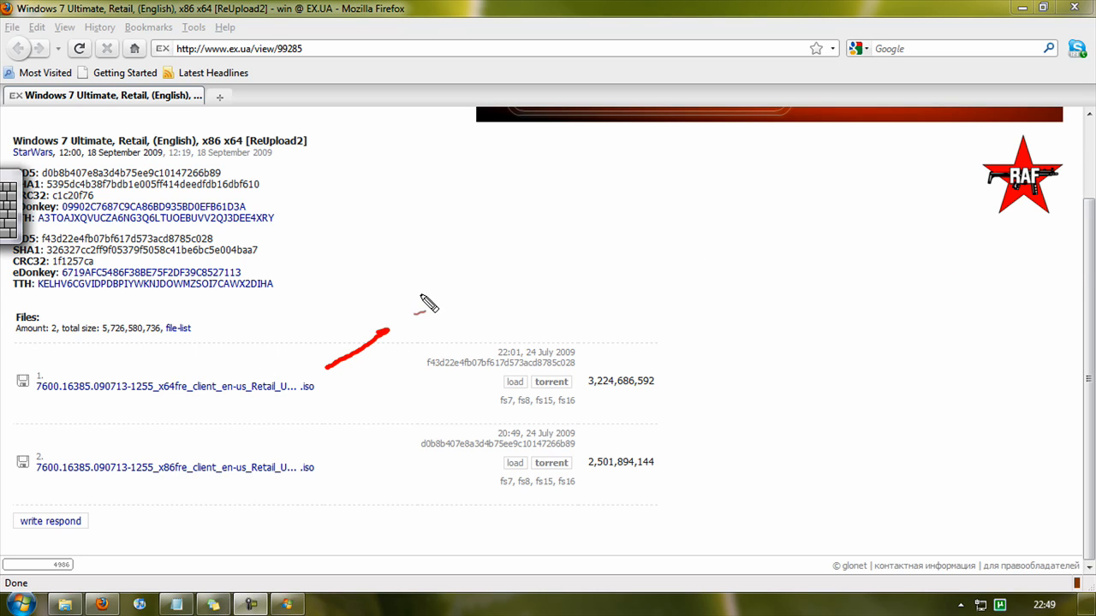
left_click_drag(420, 295, 438, 343)
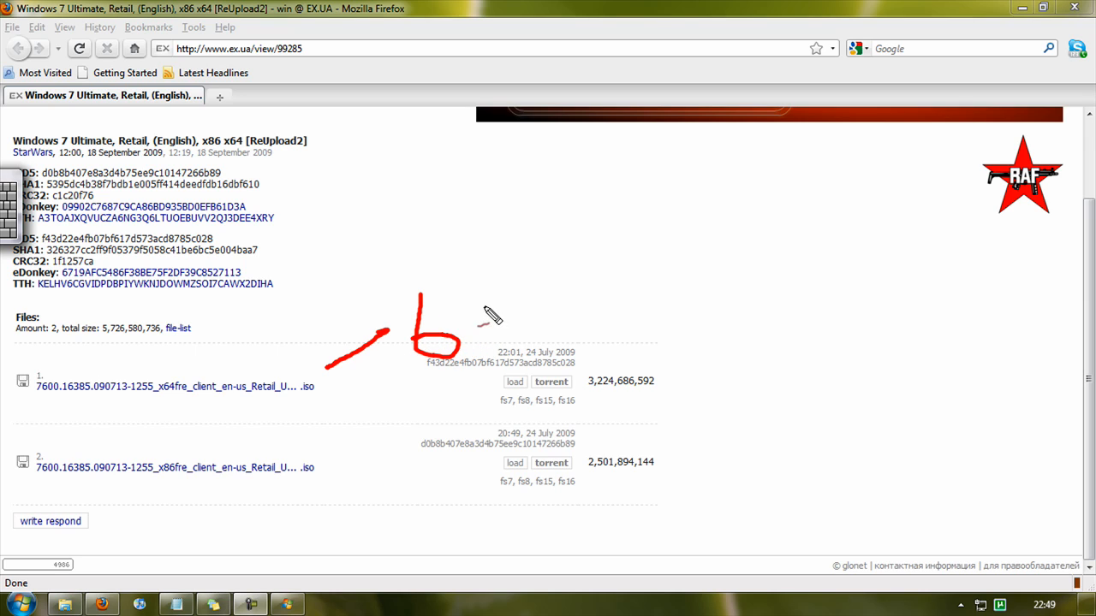
mouse_move(484, 296)
left_mouse_down()
mouse_move(516, 352)
mouse_move(505, 368)
left_mouse_up()
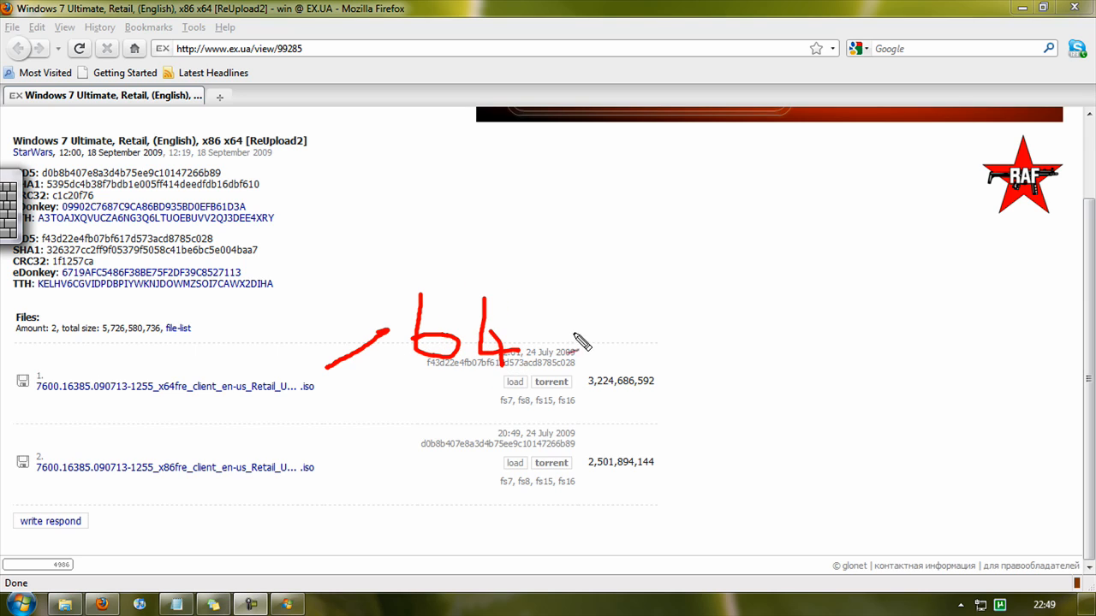
mouse_move(354, 457)
left_mouse_down()
mouse_move(342, 462)
mouse_move(484, 418)
mouse_move(459, 462)
left_mouse_up()
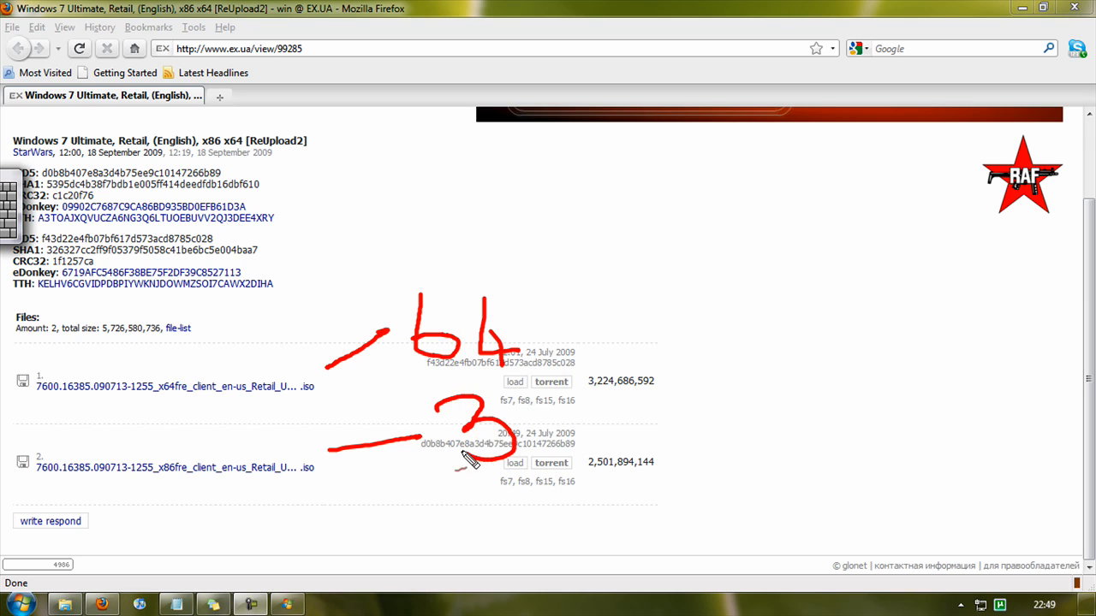
mouse_move(512, 413)
left_mouse_down()
mouse_move(553, 441)
mouse_move(599, 436)
left_mouse_up()
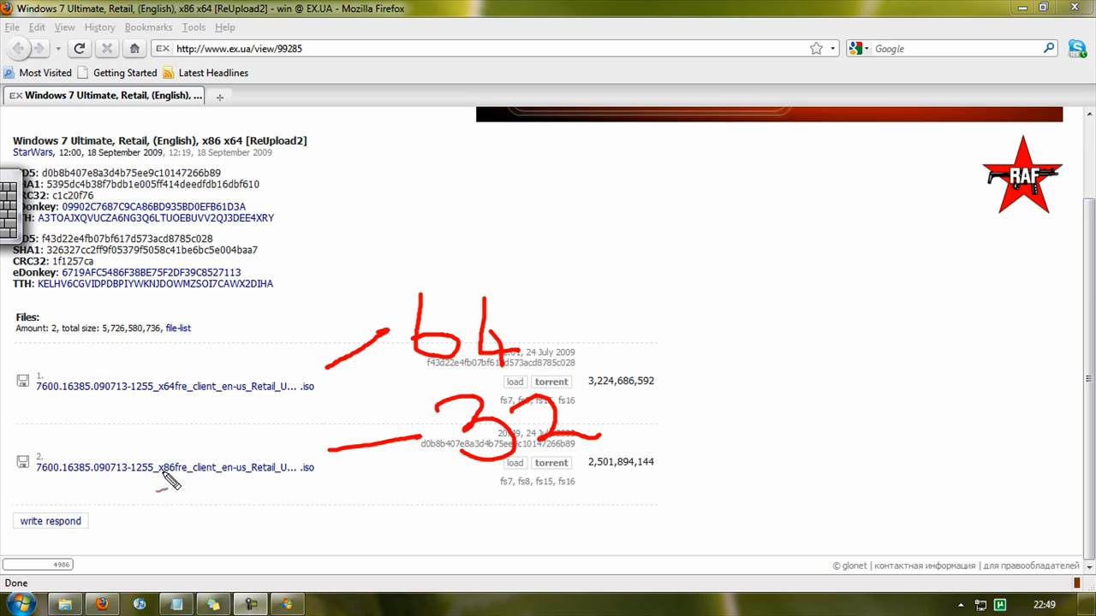
left_click_drag(279, 484, 291, 477)
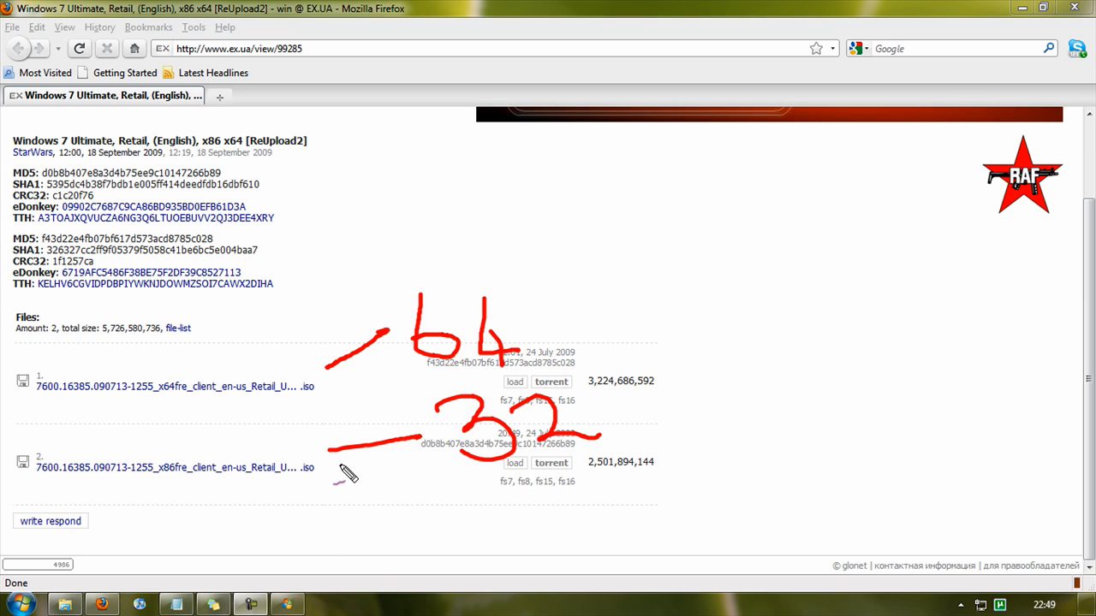
key("Escape")
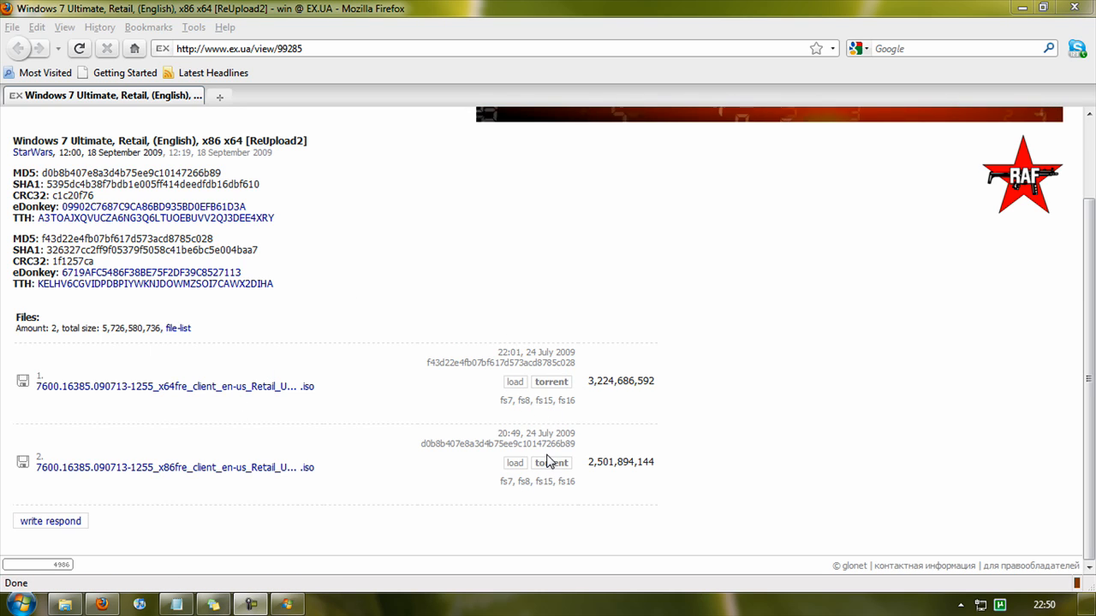
key("super+d")
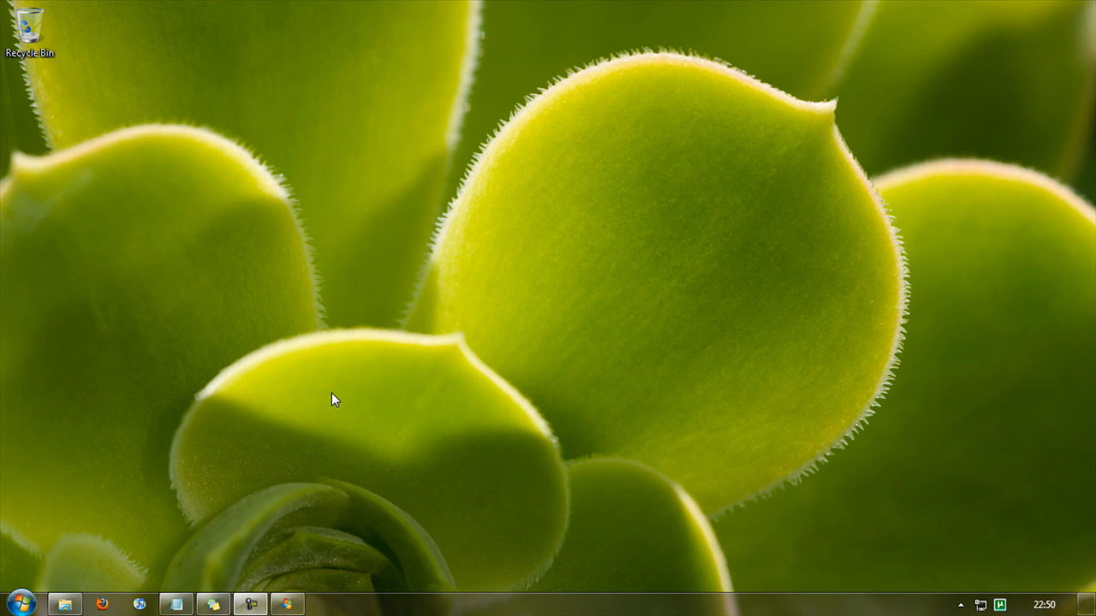
Step: Launch ImgBurn from the Start menu search and browse its File and Tools menus
key("super")
type("imgburn")
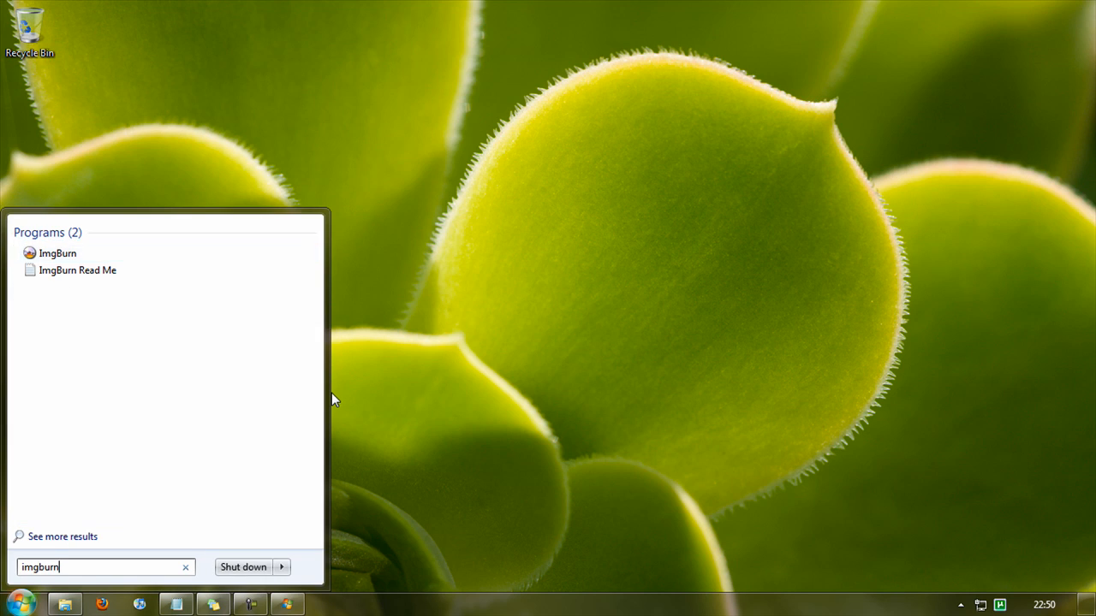
key("Return")
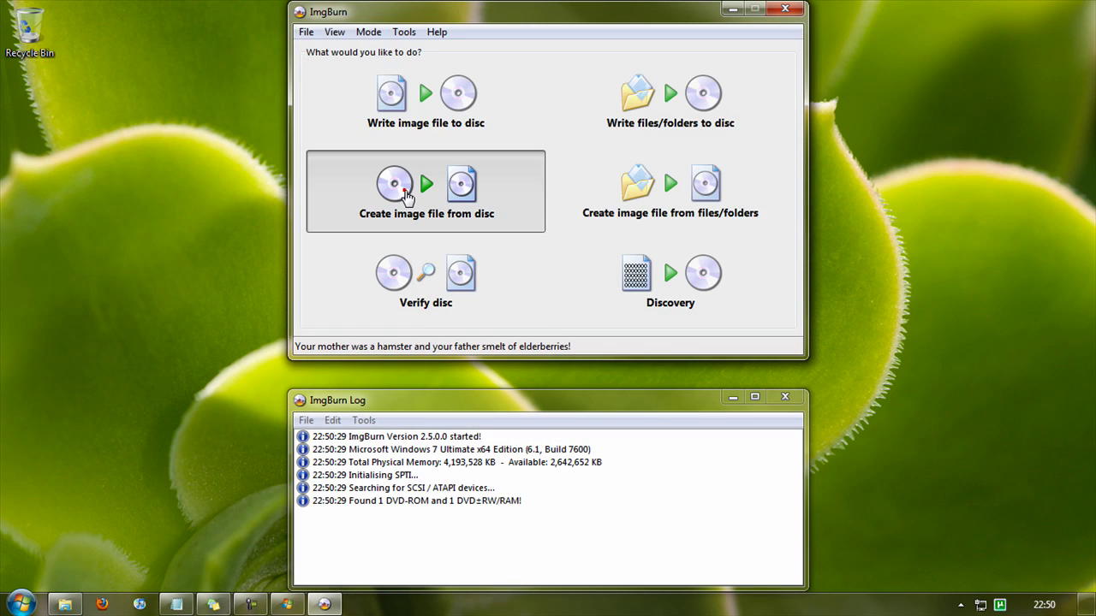
left_click(407, 220)
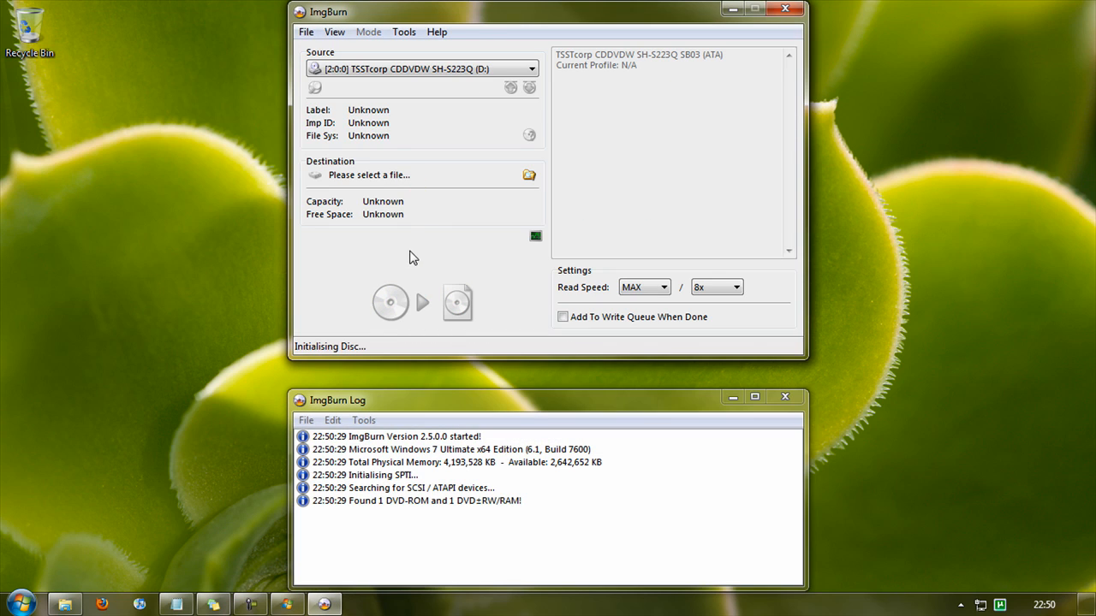
left_click(306, 32)
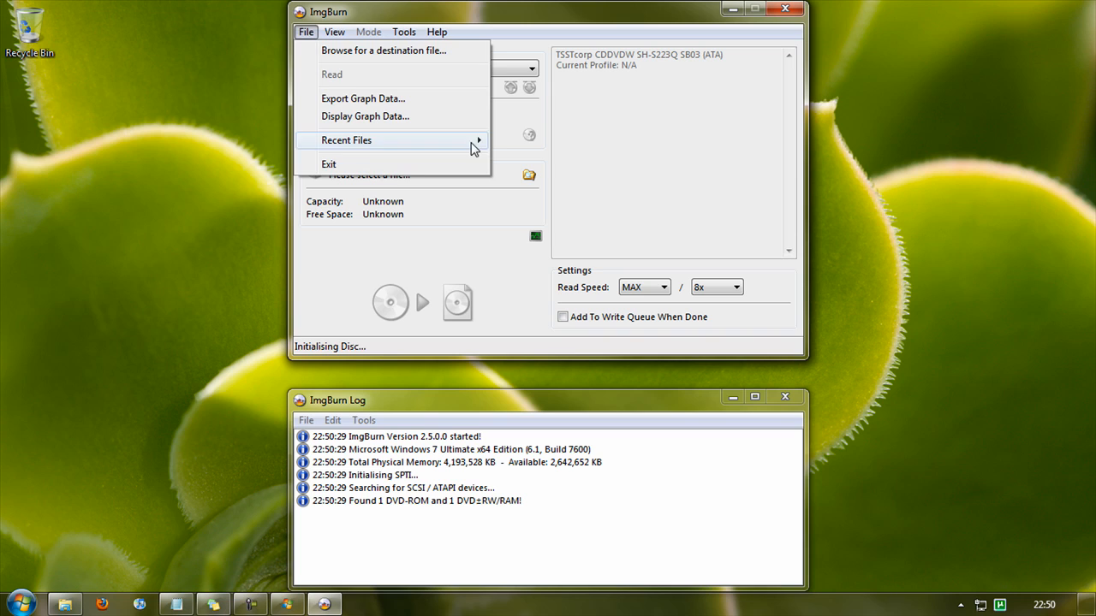
left_click(404, 32)
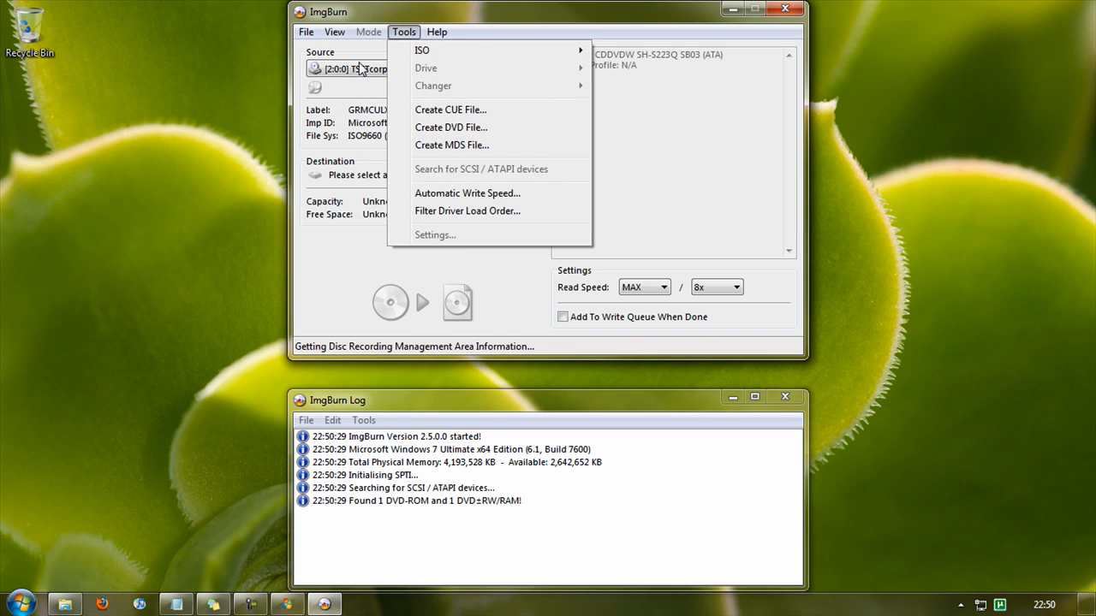
left_click(320, 179)
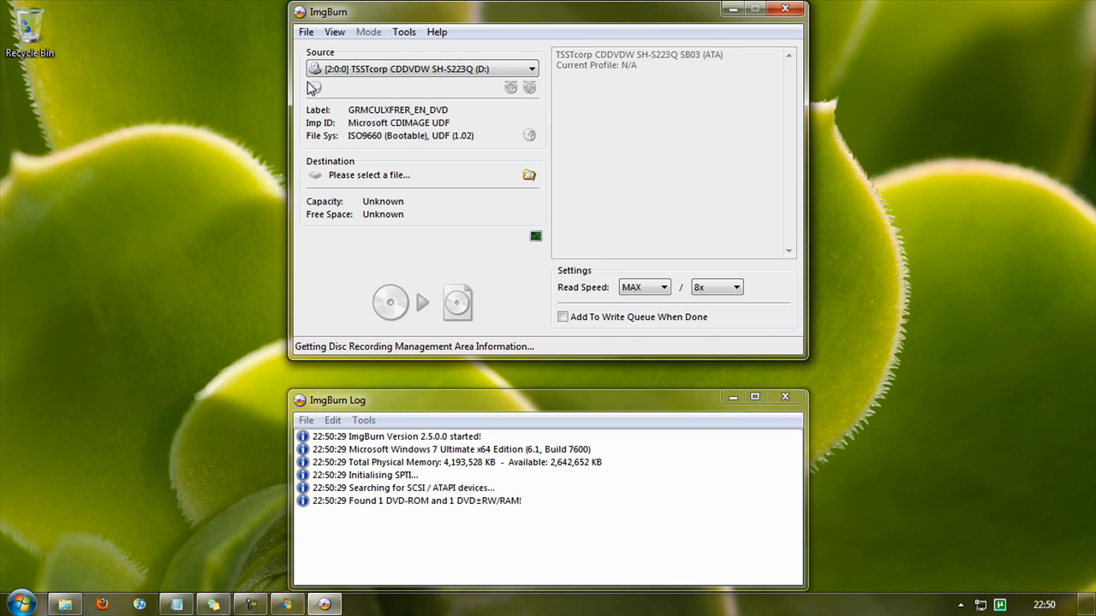
Step: Switch ImgBurn to the Ez-Mode Picker task layout
left_click(334, 32)
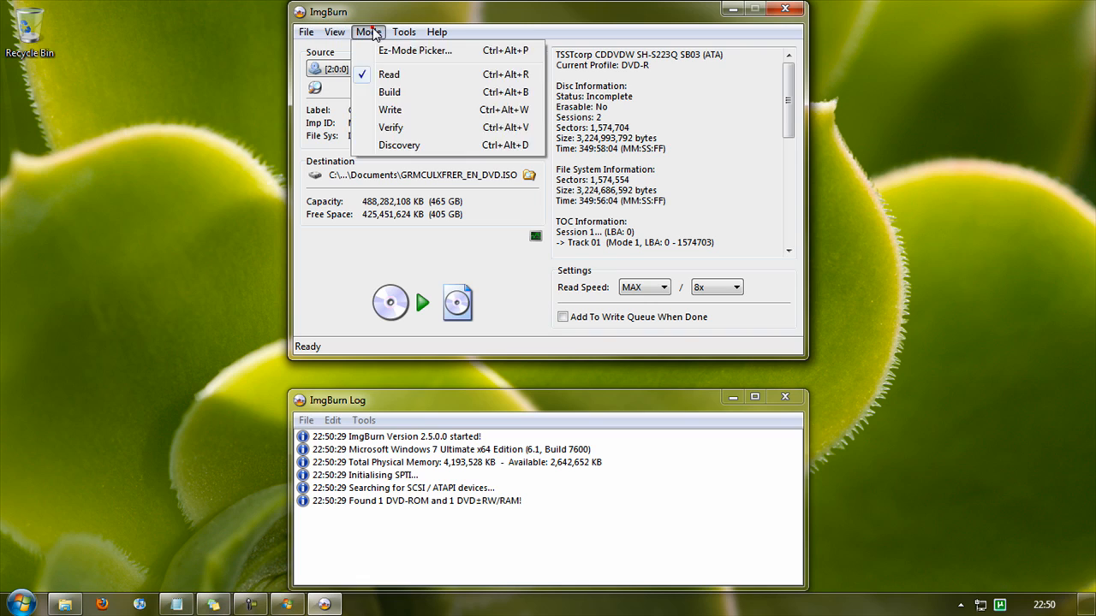
left_click(381, 52)
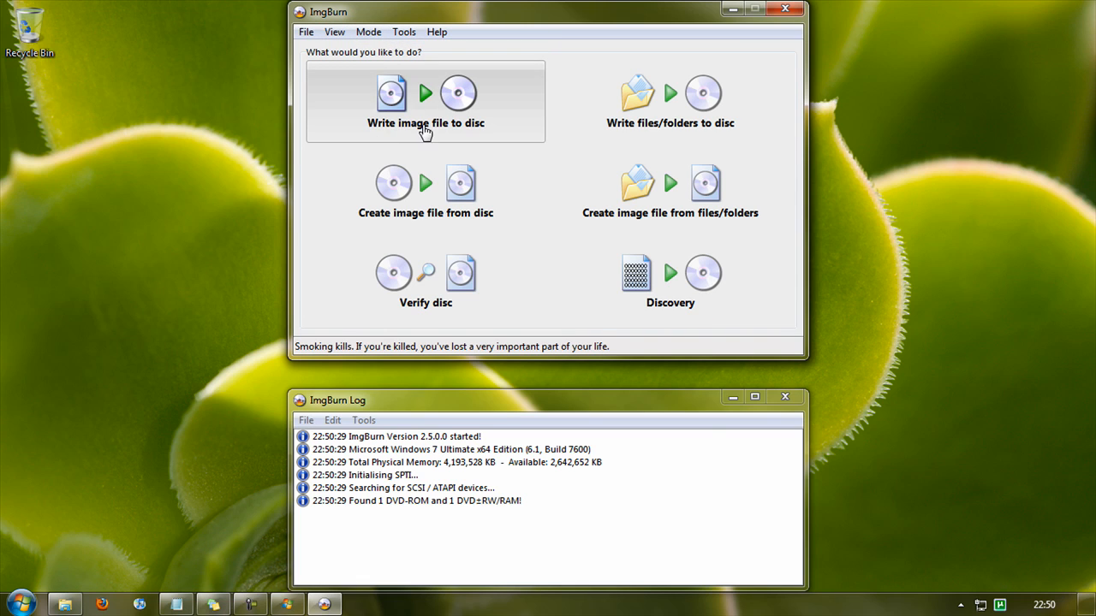
Step: Choose Write image file to disc and load Adobe Photoshop CS4 Extended.iso as the source
left_click(485, 101)
left_click(508, 68)
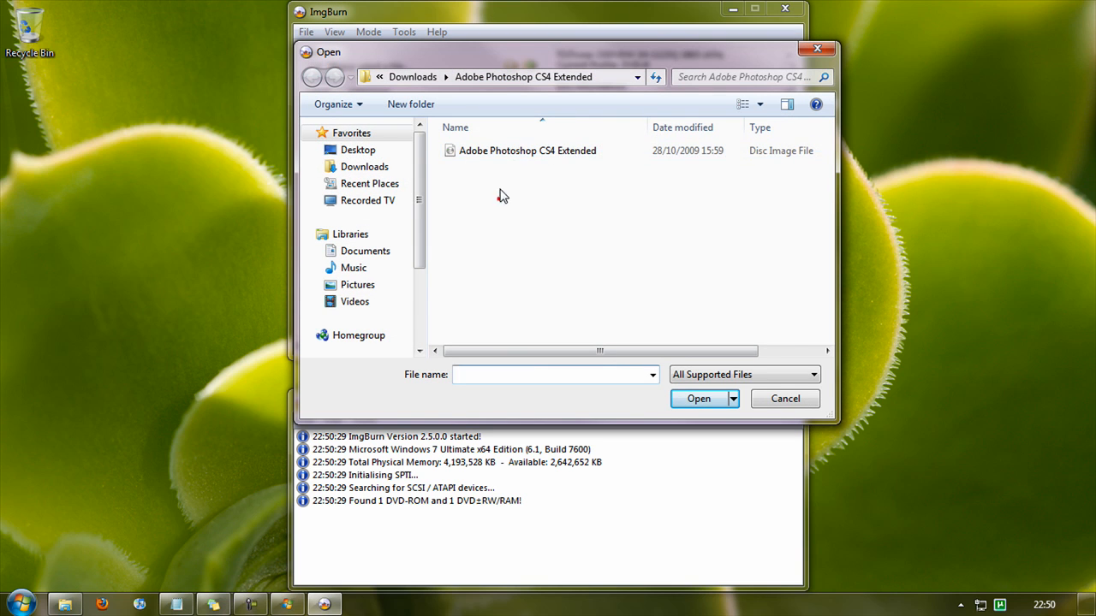
left_click_drag(502, 196, 521, 155)
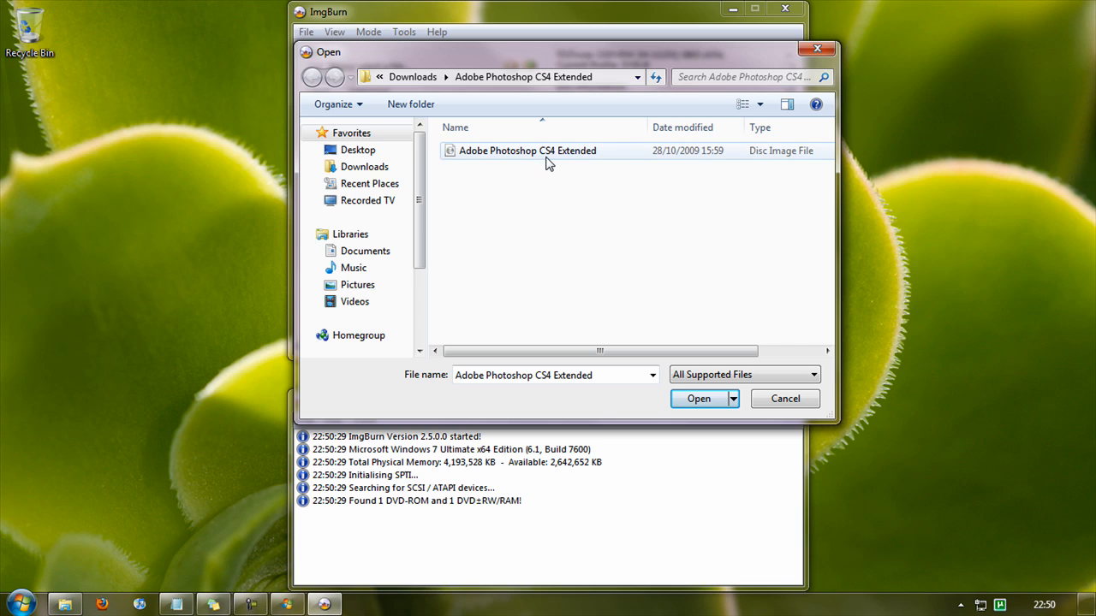
left_click(567, 157)
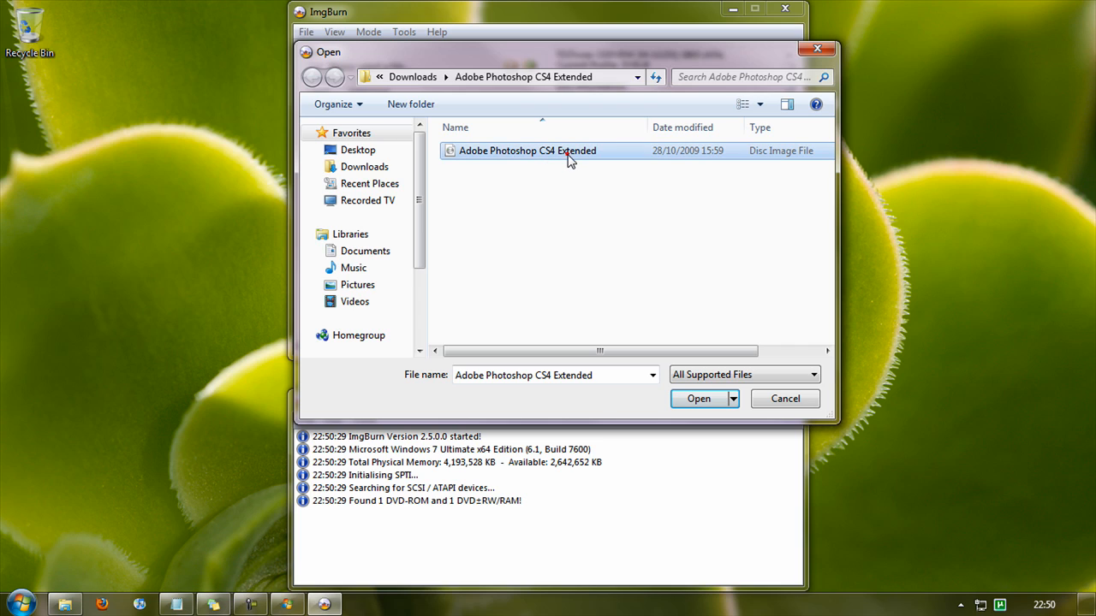
double_click(568, 157)
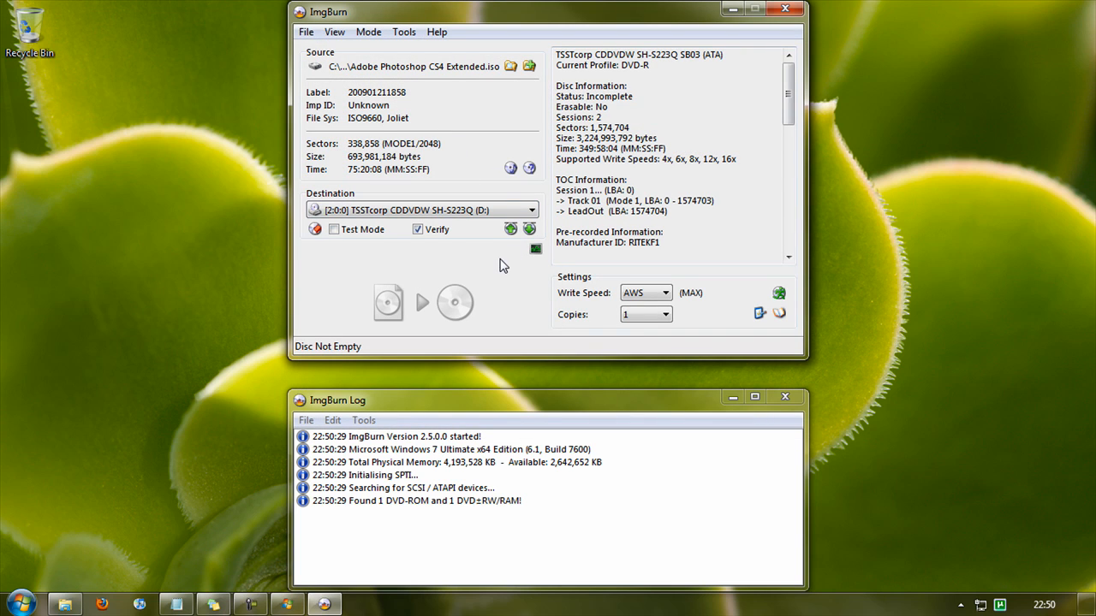
Step: Browse the write speeds, keep AWS, and close ImgBurn
left_click(659, 296)
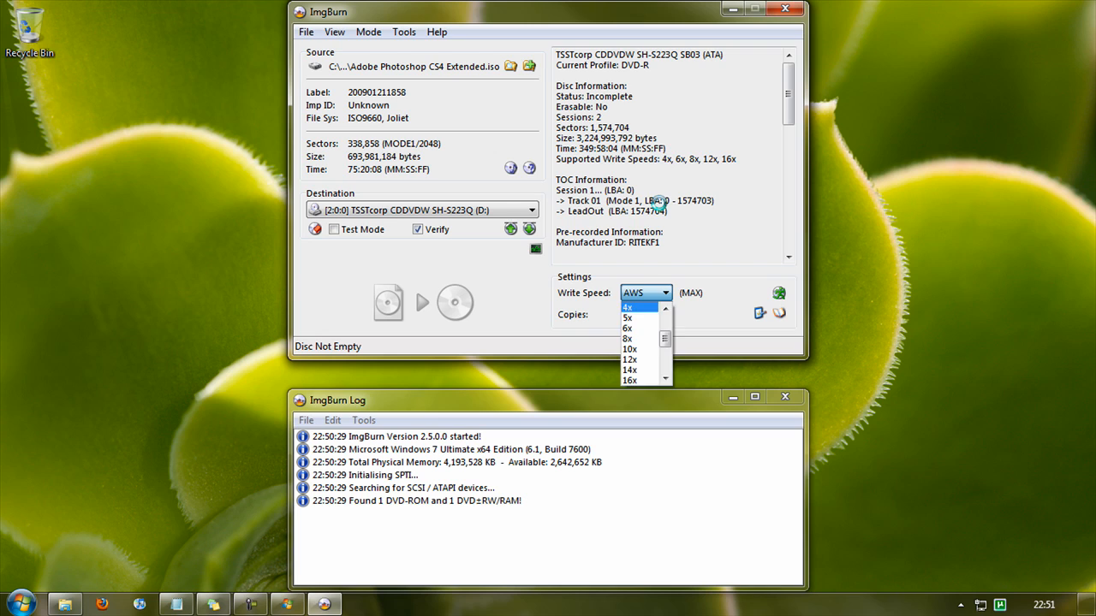
left_click(638, 308)
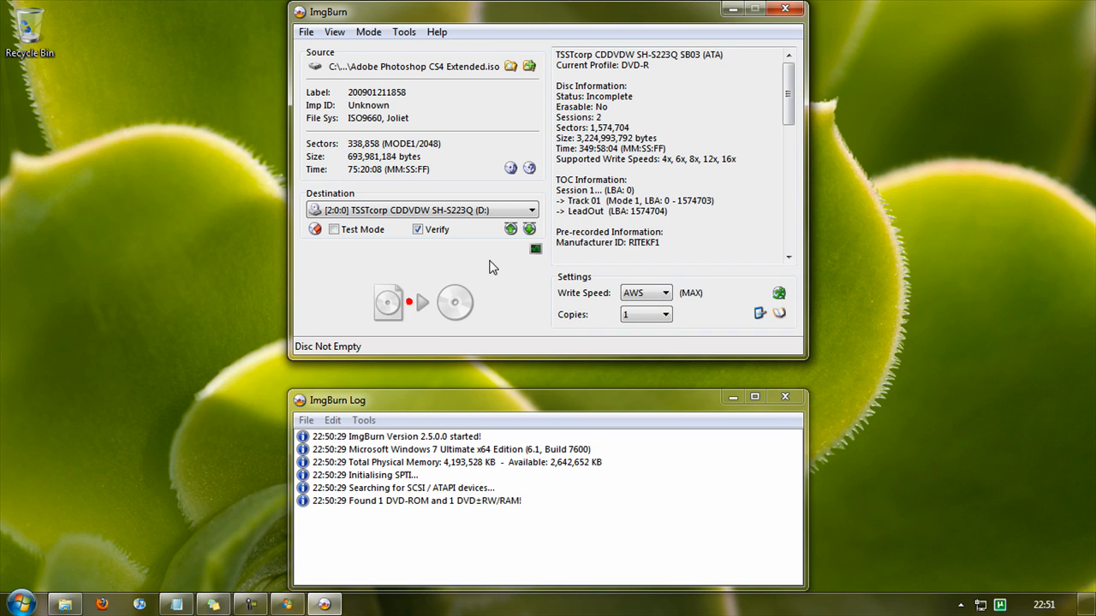
left_click(785, 8)
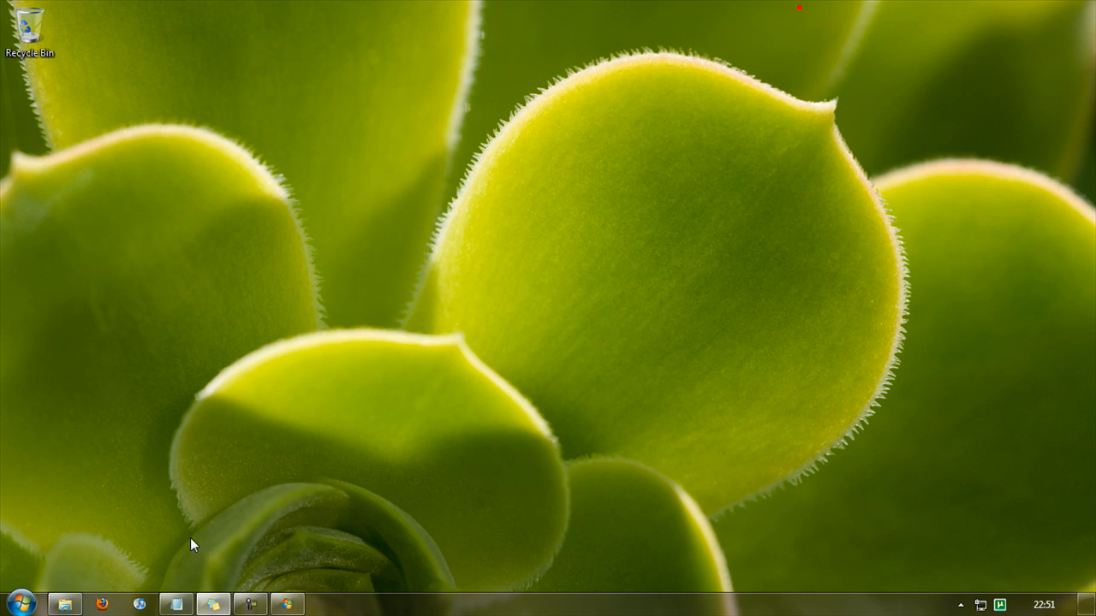
Step: In Computer select DVD RW Drive (D:) and move the launched Install Windows window over Explorer
left_click(20, 604)
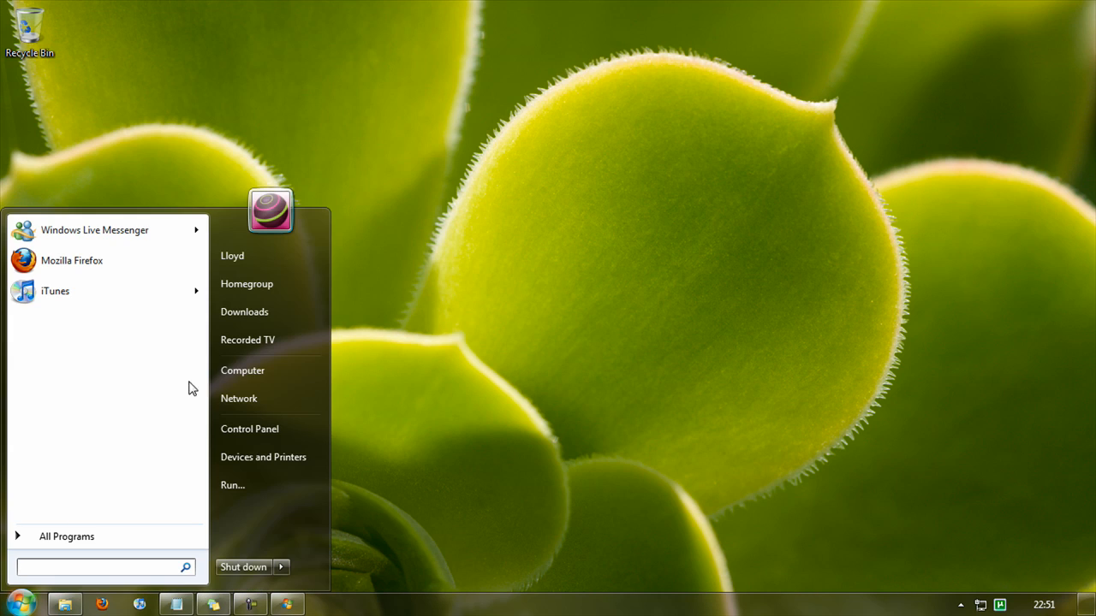
left_click(253, 373)
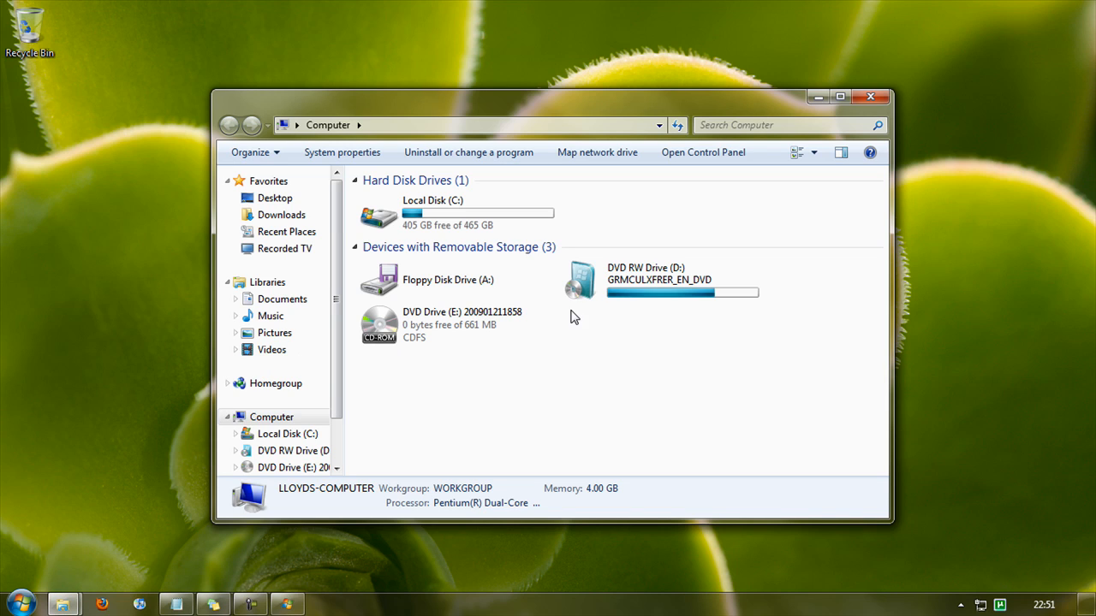
left_click_drag(724, 355, 693, 253)
left_click(687, 335)
left_click_drag(688, 335, 689, 295)
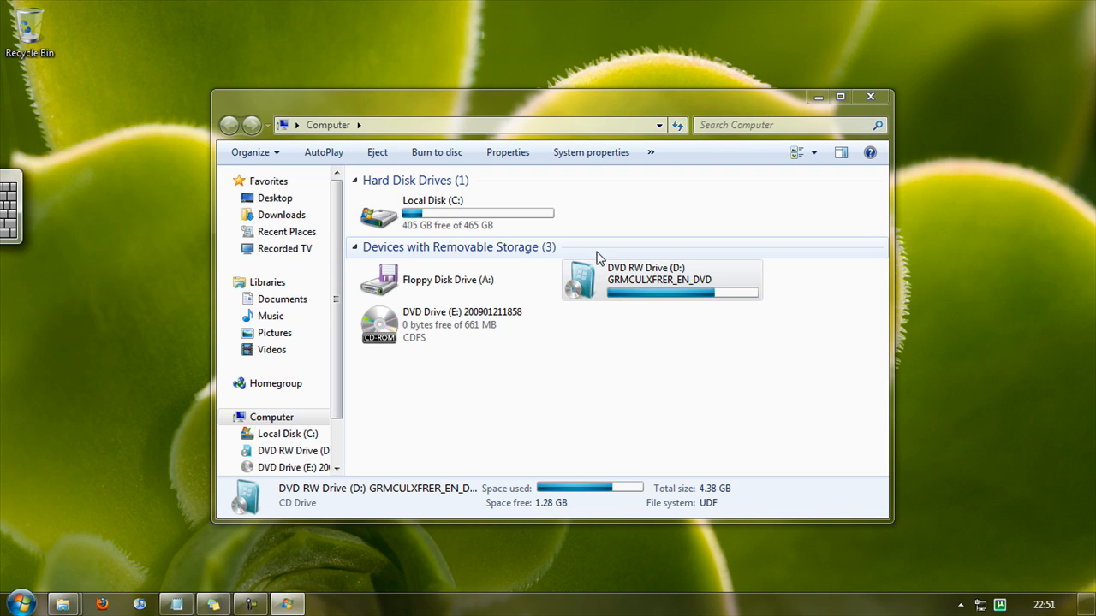
mouse_move(732, 194)
left_mouse_down()
mouse_move(322, 38)
mouse_move(349, 95)
left_mouse_up()
Step: Read 'What to know before installing Windows', close the help, and choose Install now
left_click(394, 405)
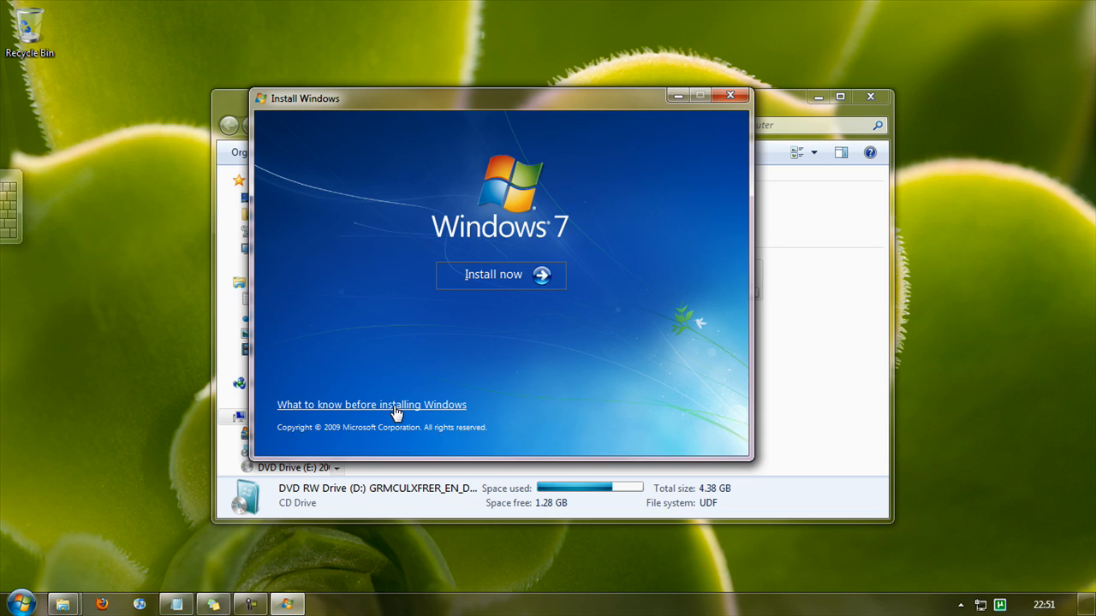
scroll(528, 347, "down", 2)
scroll(528, 346, "down", 3)
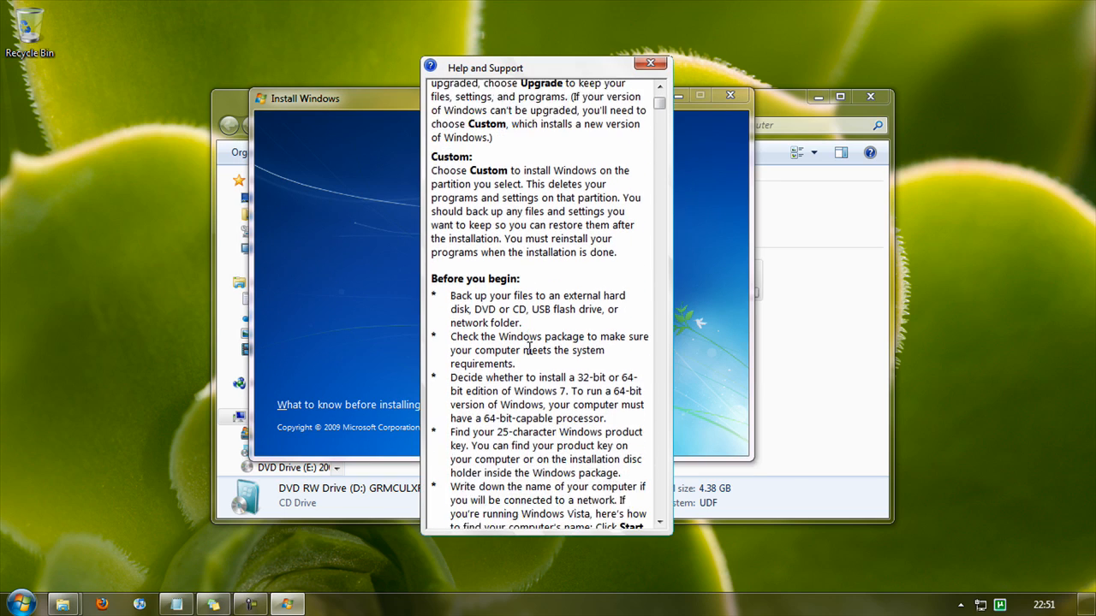
scroll(528, 347, "down", 8)
scroll(528, 347, "down", 7)
scroll(528, 347, "down", 4)
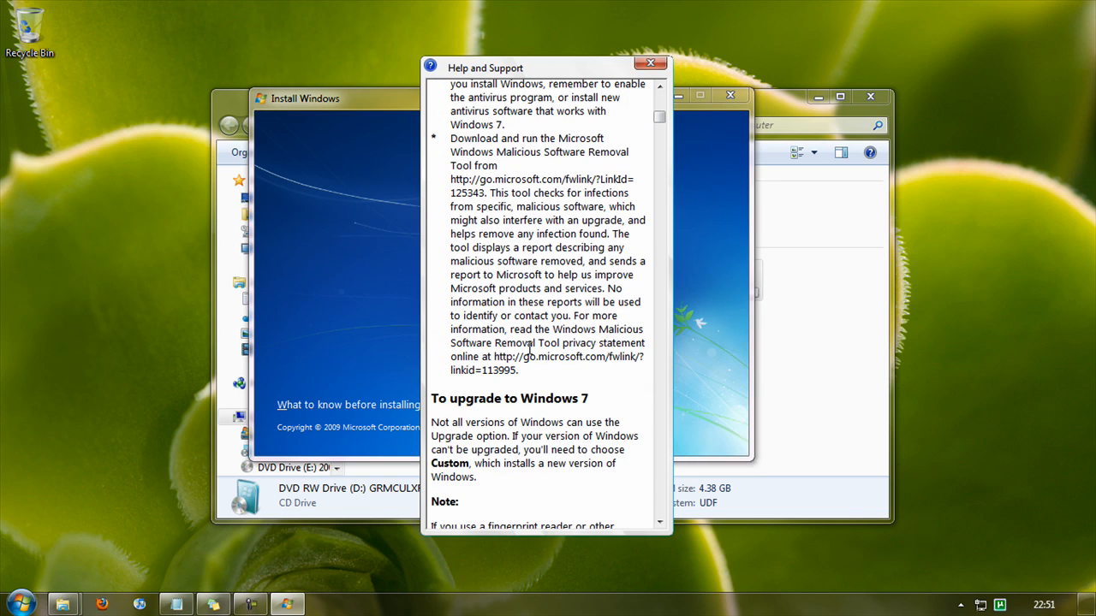
scroll(529, 349, "down", 2)
scroll(529, 350, "down", 6)
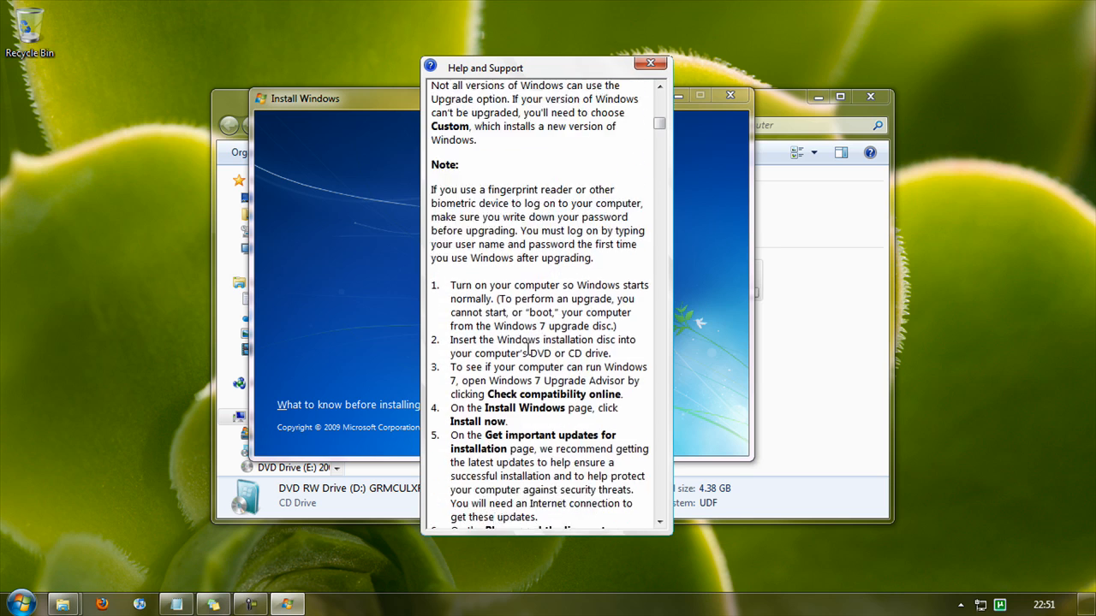
scroll(529, 349, "down", 7)
left_click(650, 62)
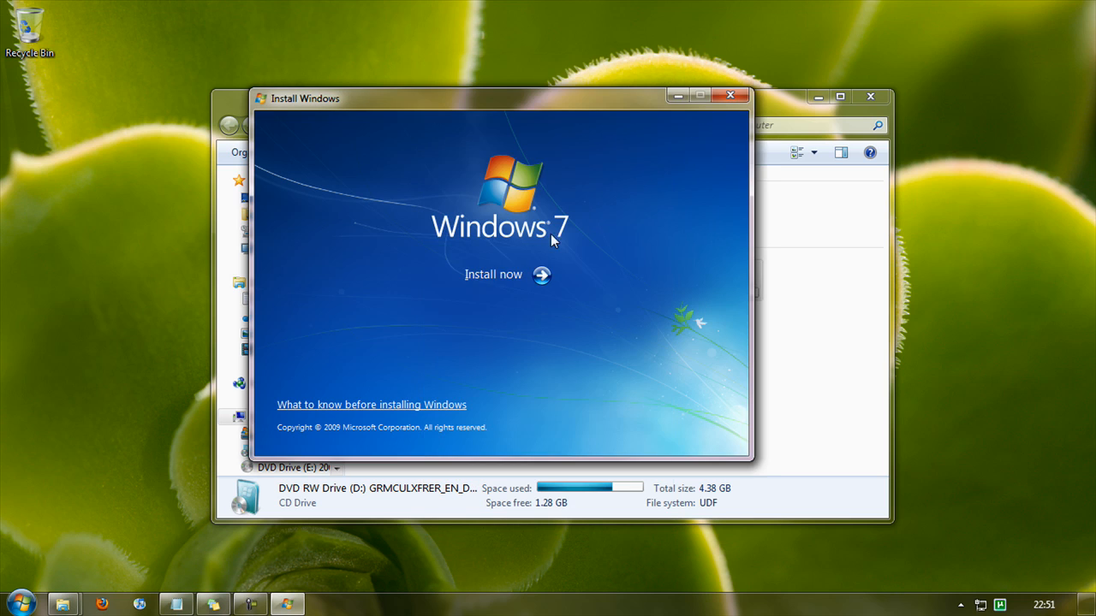
left_click(518, 279)
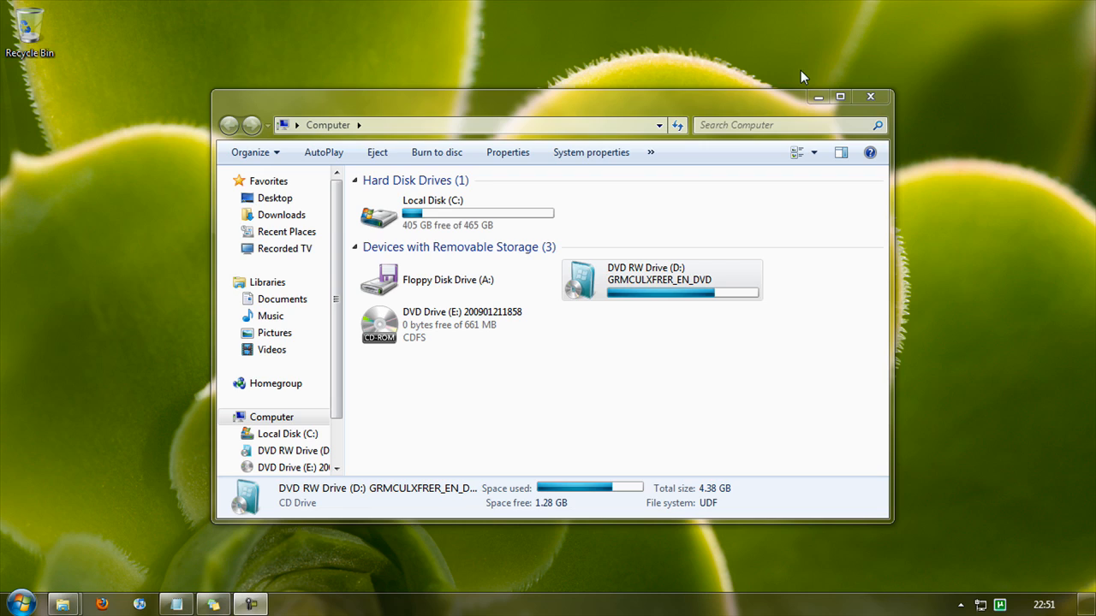
Step: Browse from Downloads into the Windows 7 Ultimate Retail folder's Cracks for x64 + x86 folder, maximized
left_click(870, 96)
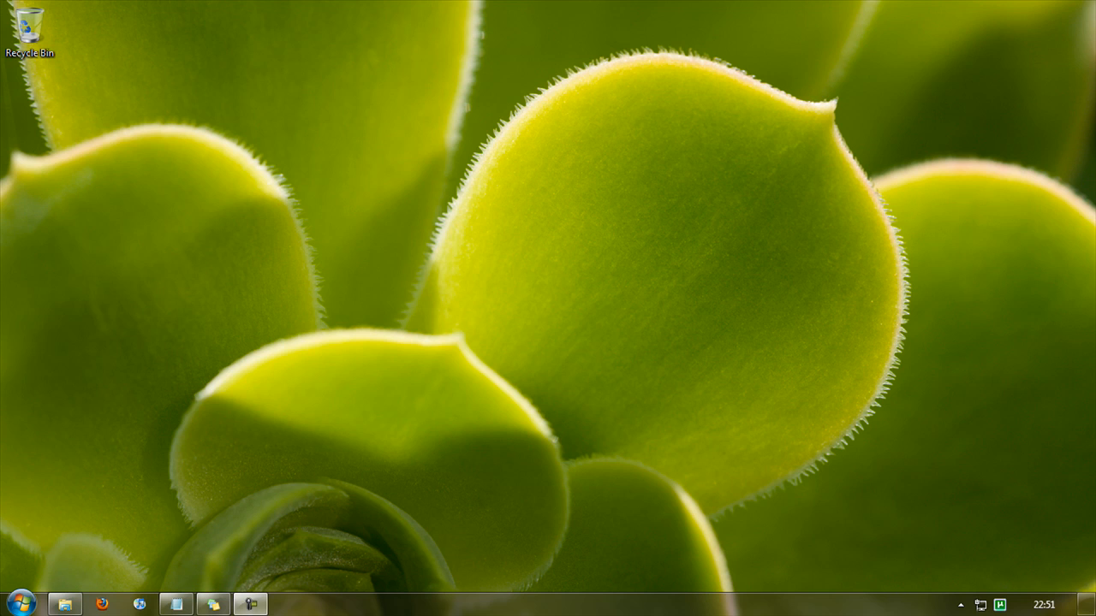
key("super")
left_click(265, 313)
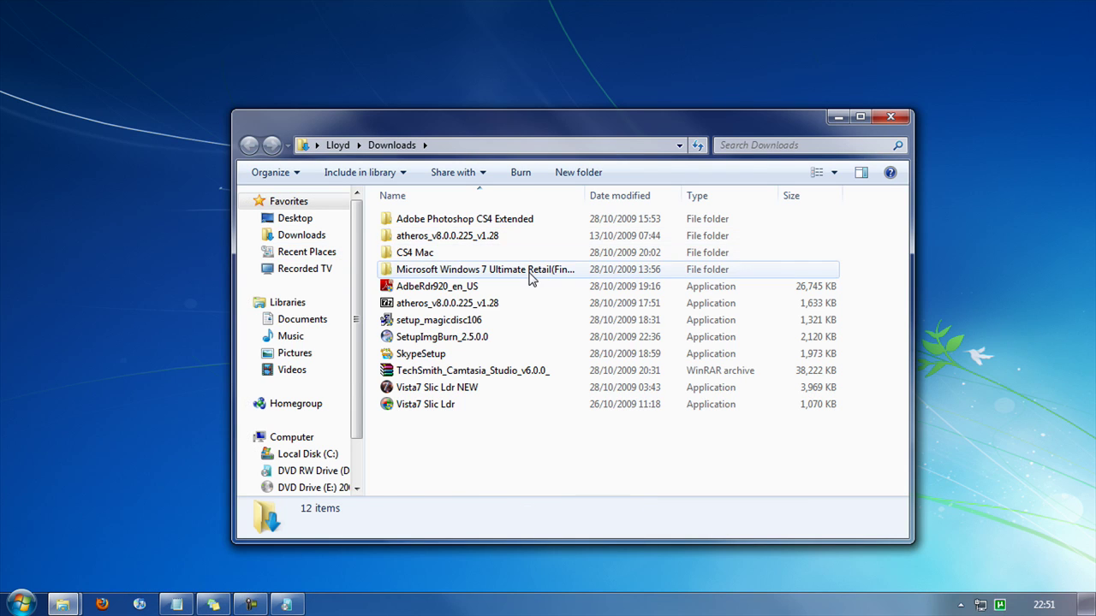
double_click(528, 270)
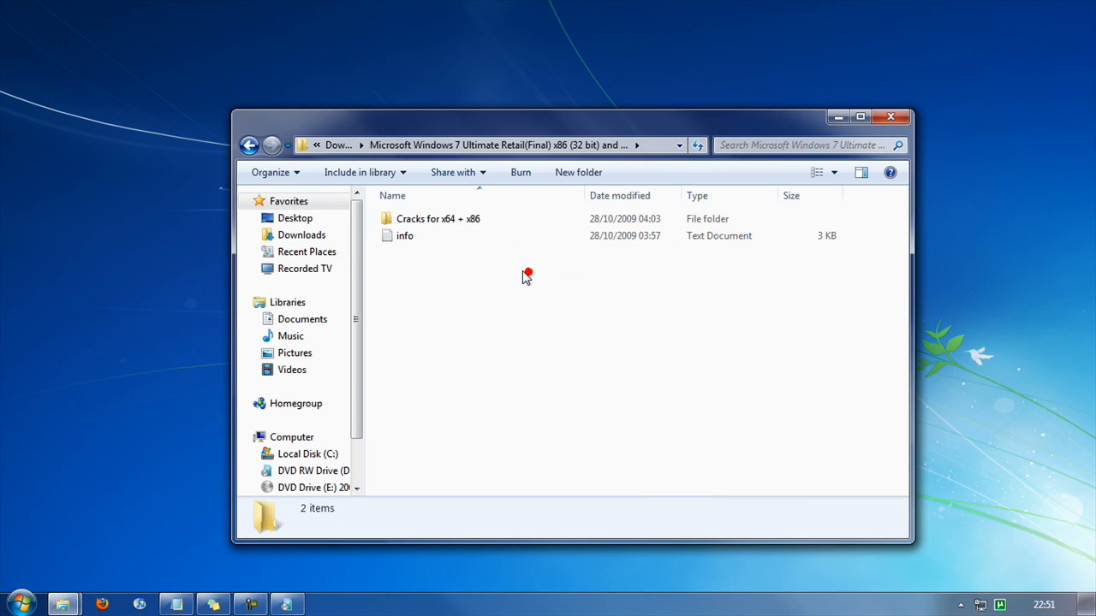
double_click(469, 228)
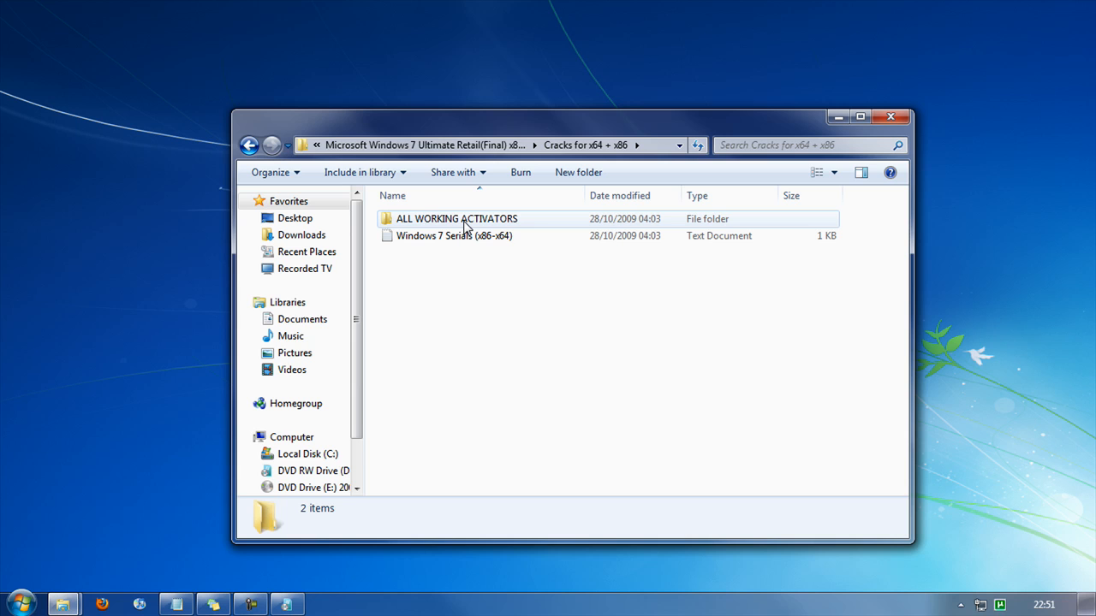
mouse_move(472, 119)
left_mouse_down()
mouse_move(600, 445)
mouse_move(582, 2)
left_mouse_up()
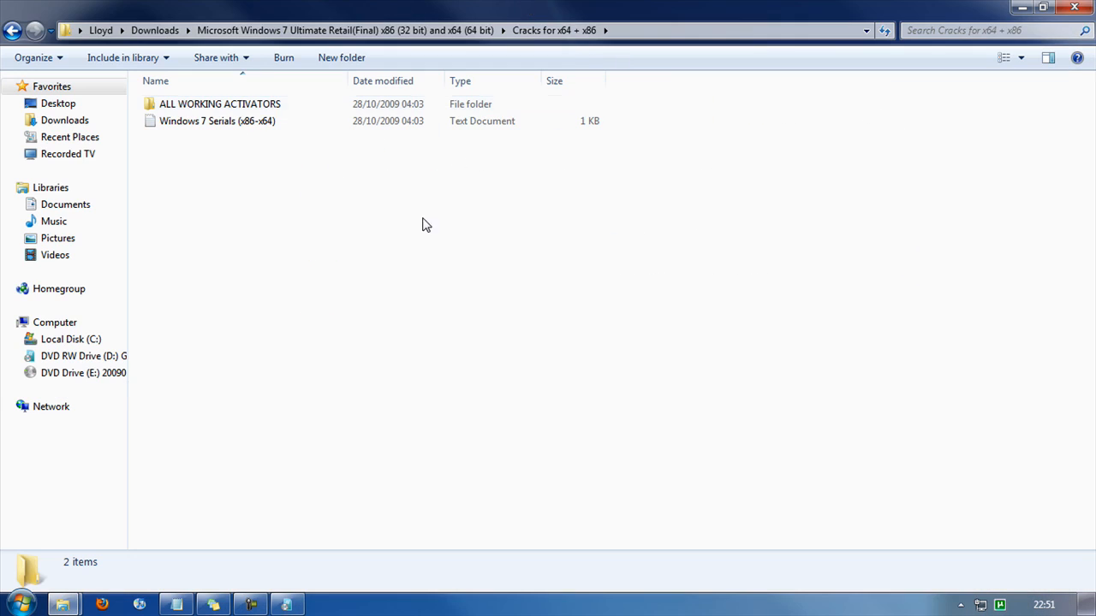
Step: Close the running setup window, show the ALL WORKING ACTIVATORS folder, then minimize Explorer to the desktop
right_click(285, 604)
left_click(315, 570)
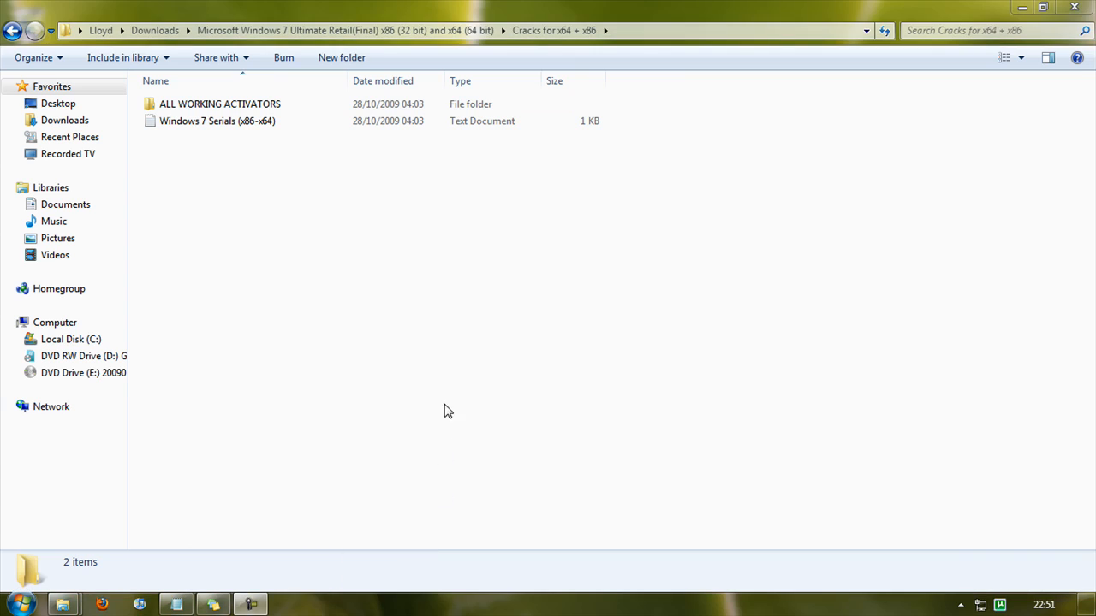
double_click(262, 104)
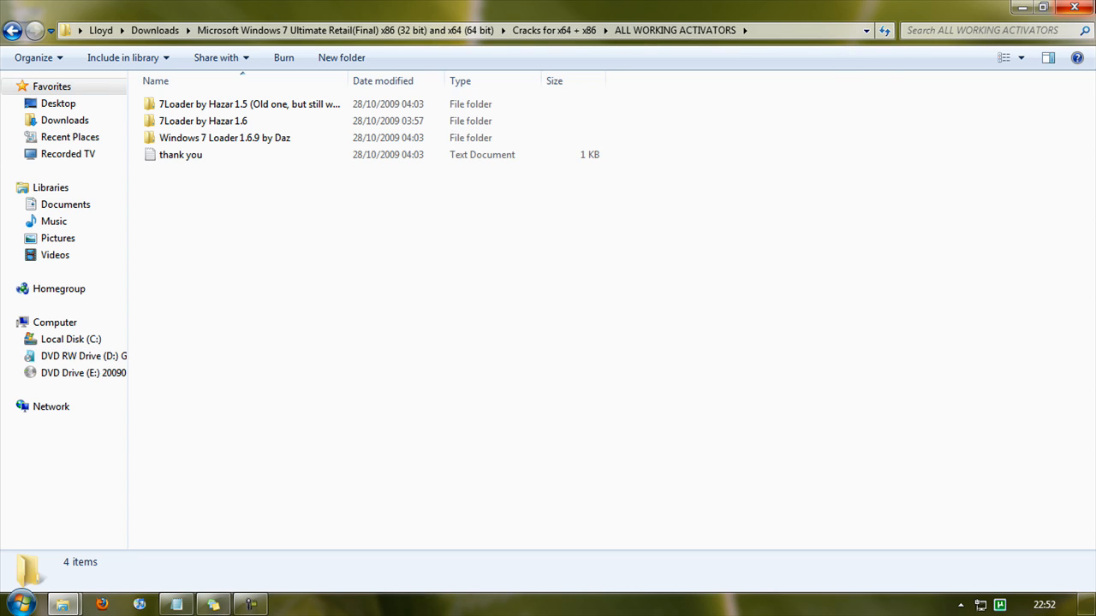
left_click(1015, 9)
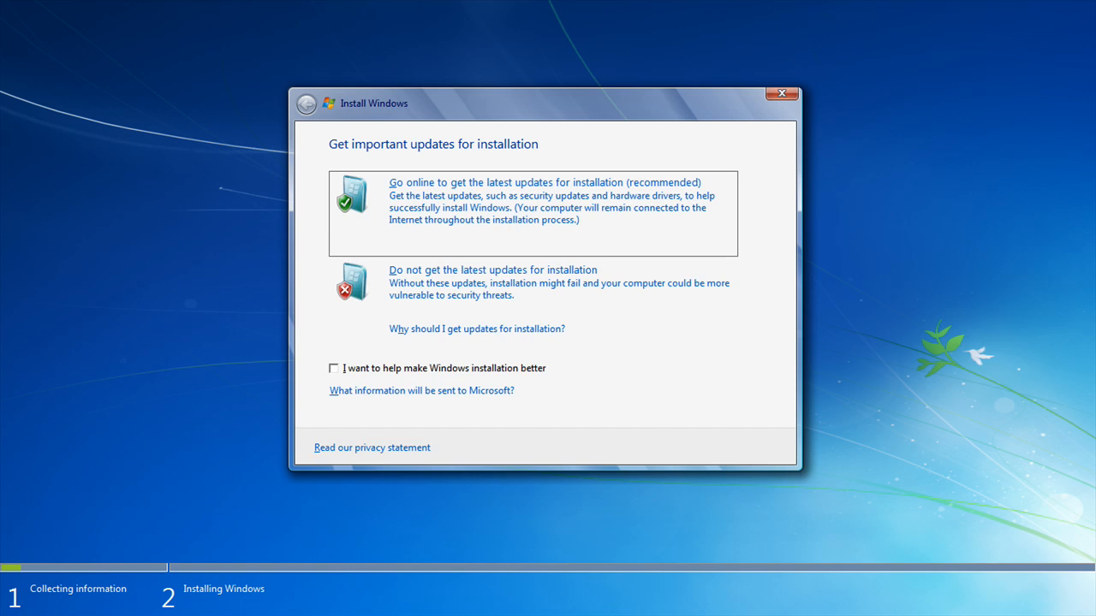
Step: Cancel the Windows 7 installation, confirm with Yes, and close the Install Windows window
left_click(782, 95)
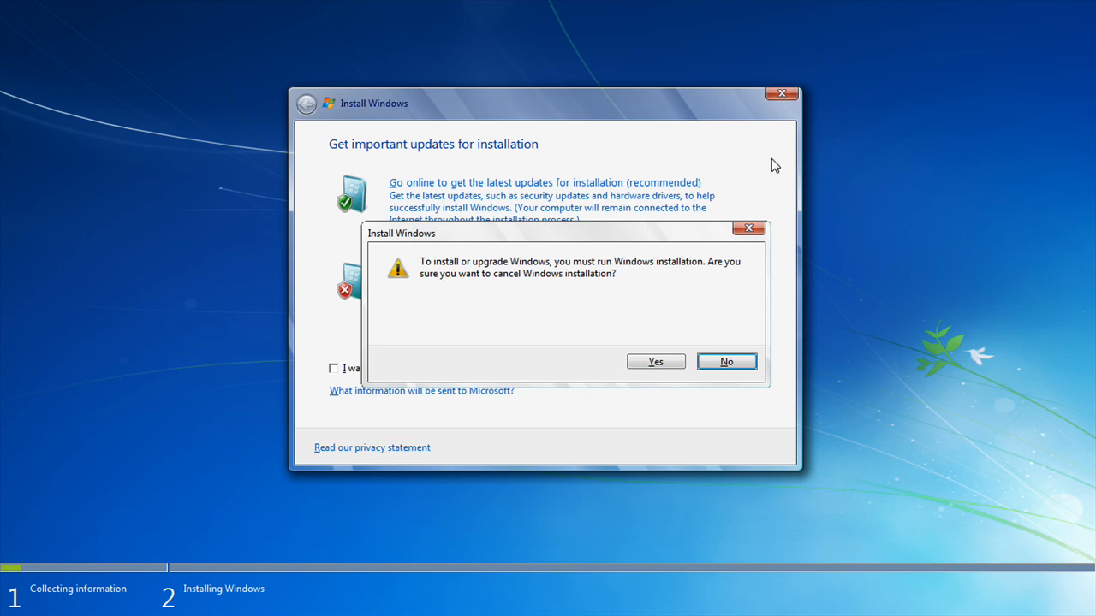
left_click(648, 360)
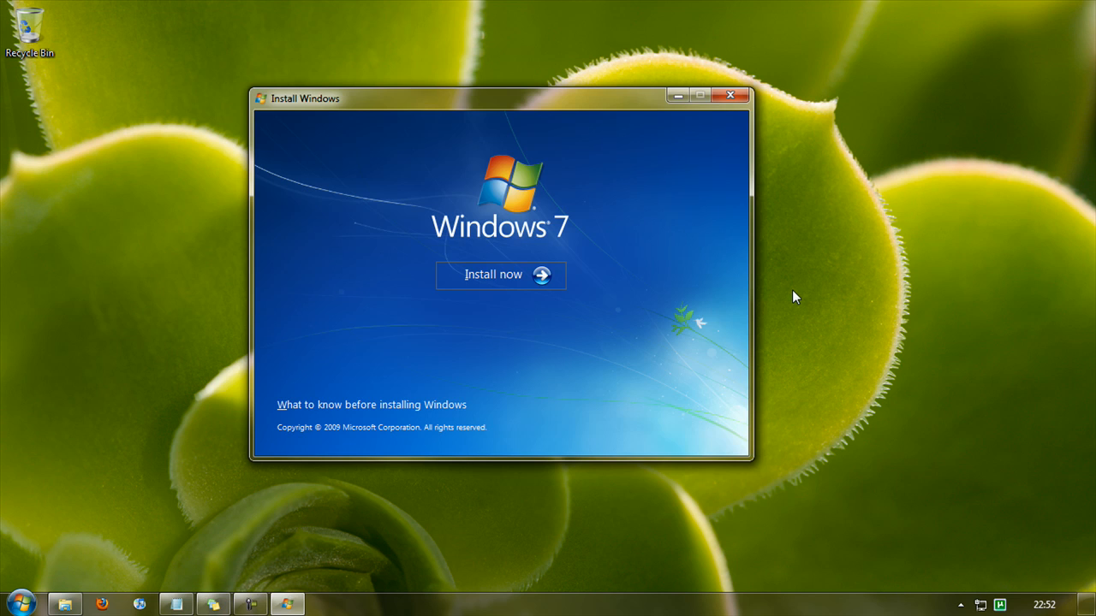
left_click(726, 97)
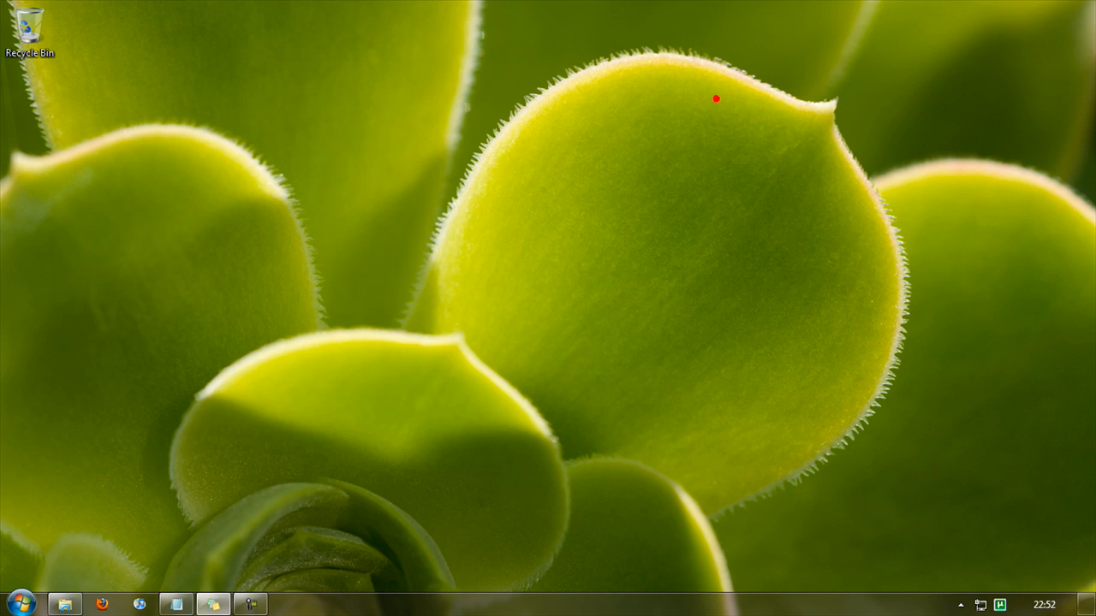